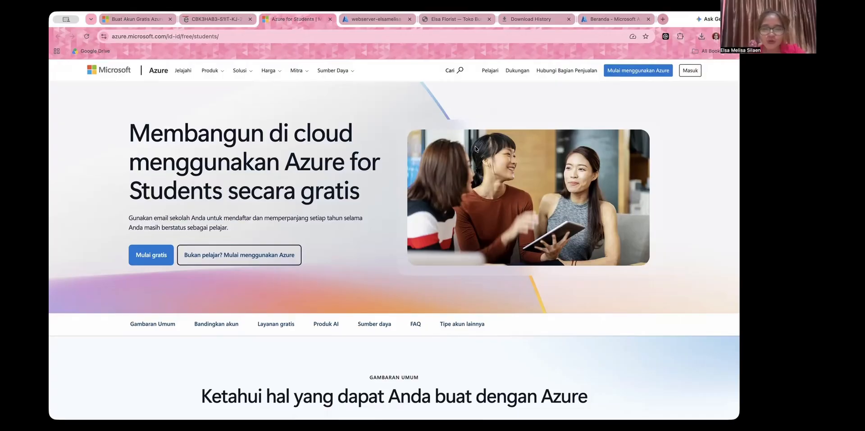
View the deployed florist website at 70.153.16.237 alongside the Azure for Students page, ending on the Azure for Students page.
click(460, 20)
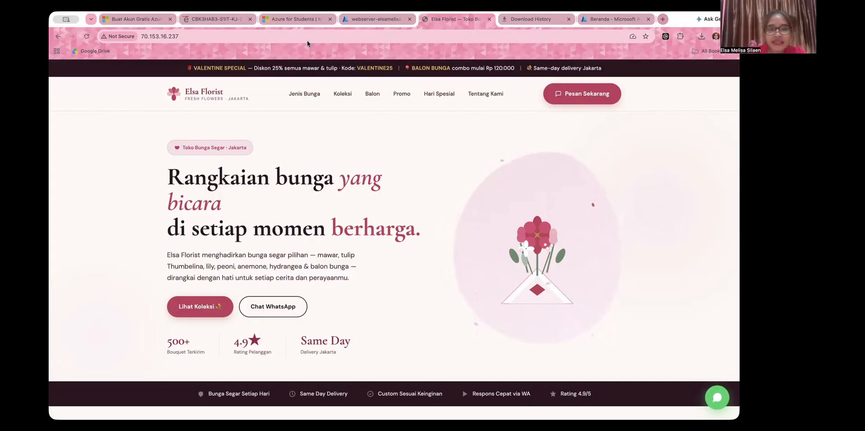
click(317, 20)
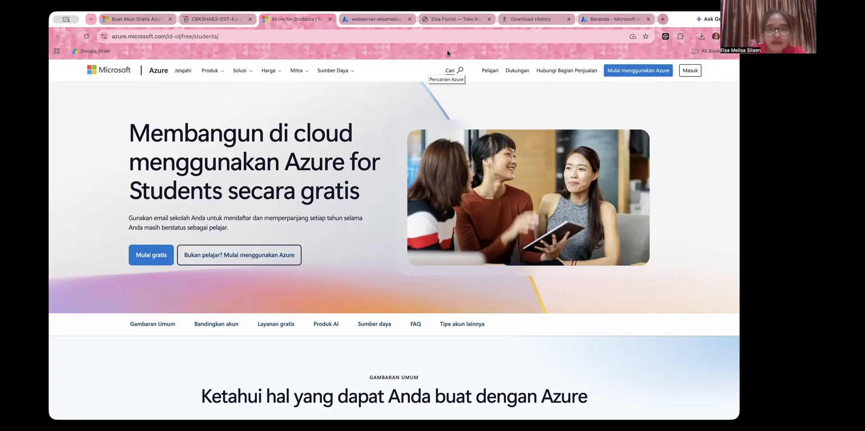
click(453, 19)
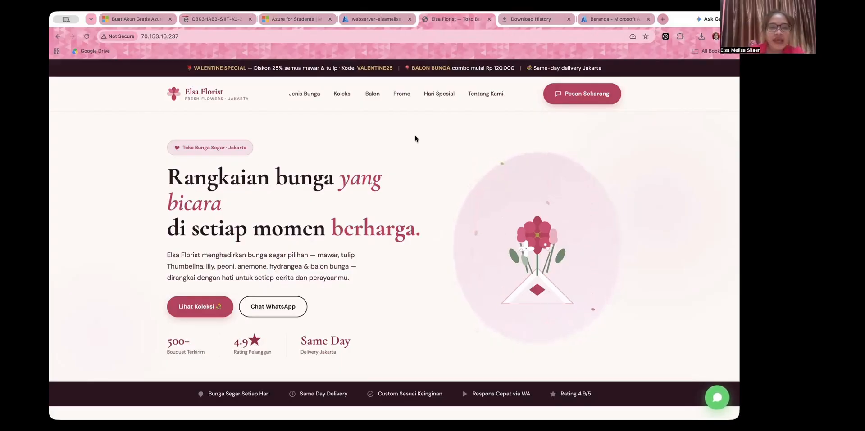
click(303, 19)
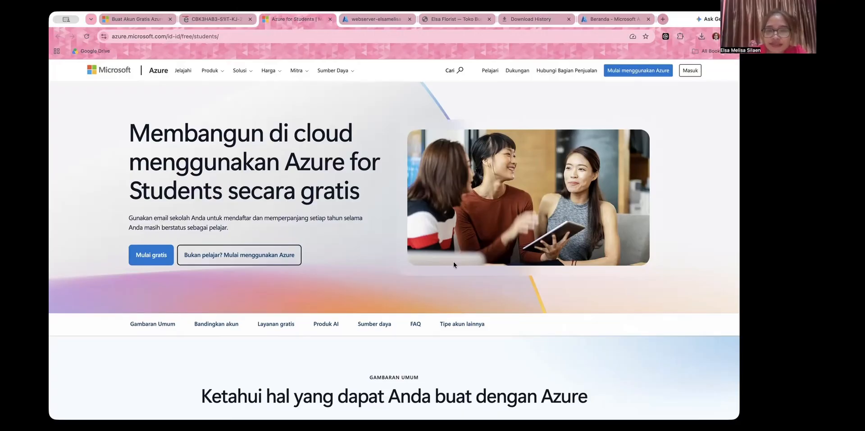
Switch to the Azure portal, close the web server's network settings and go to the portal home page.
click(376, 19)
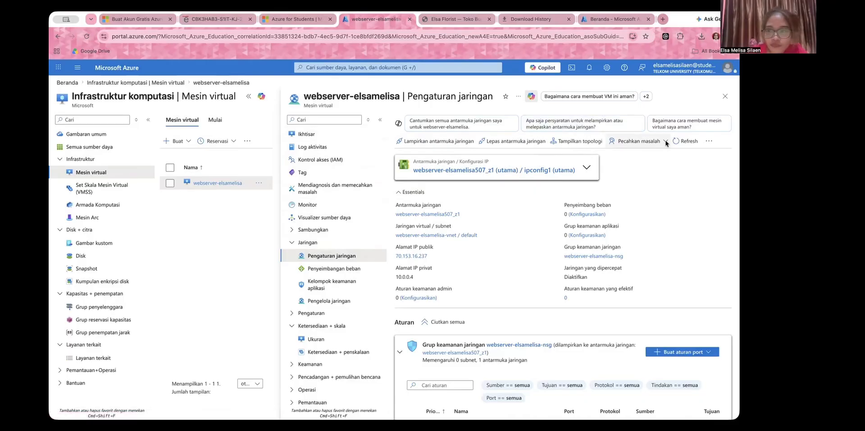
click(724, 97)
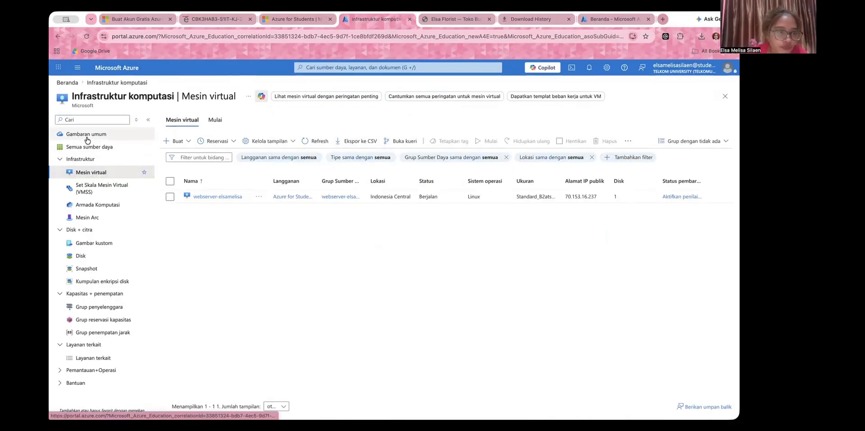
click(80, 67)
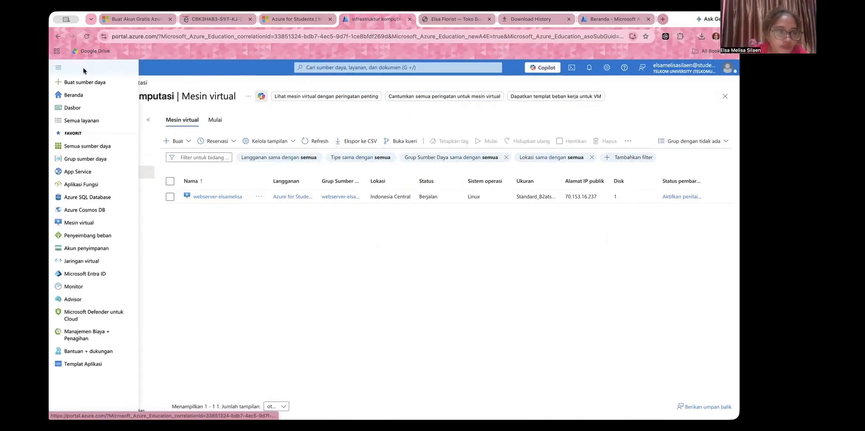
click(80, 91)
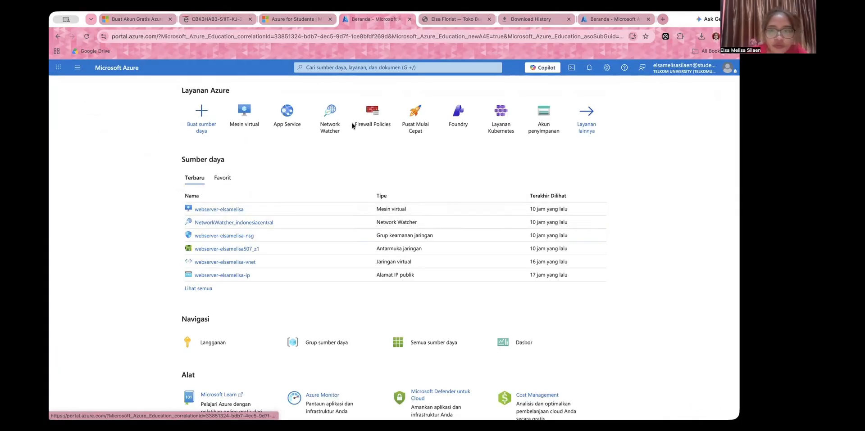
Open the web server's overview from the virtual machines list and review its essentials and properties.
click(229, 111)
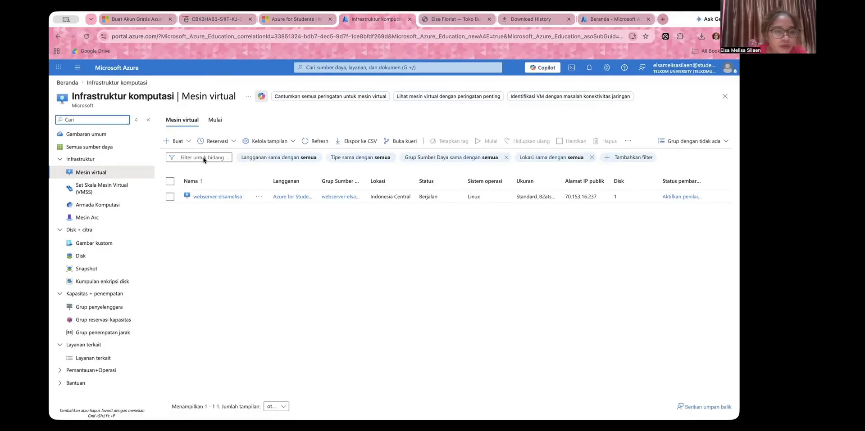
click(207, 196)
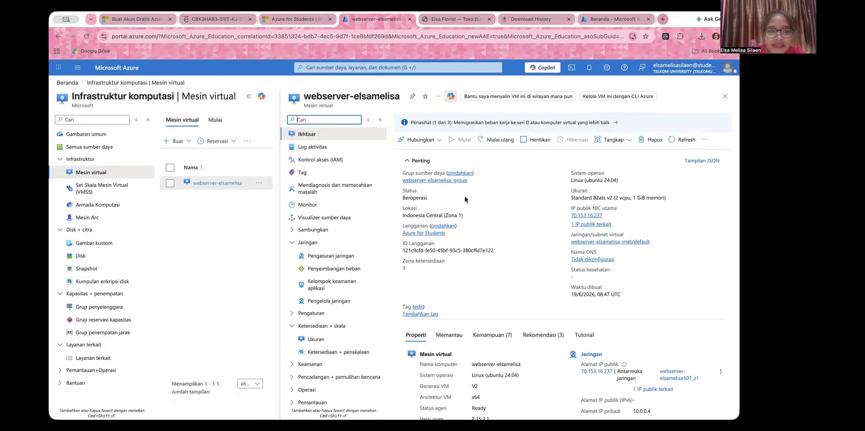
scroll(465, 199, down, 1)
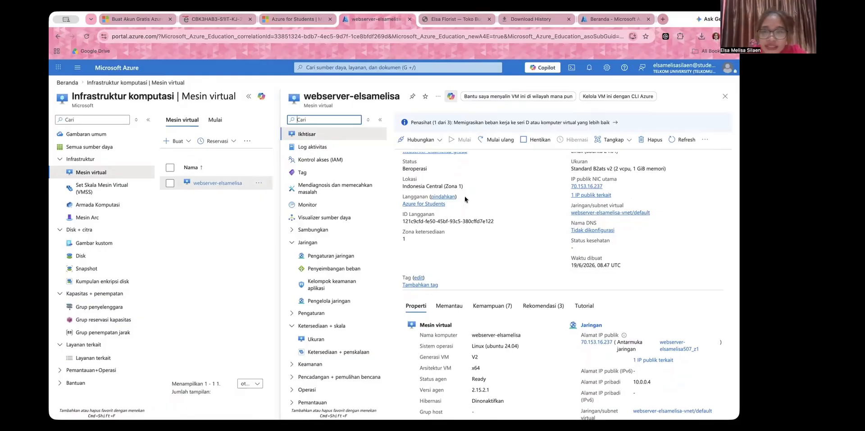
scroll(465, 200, up, 1)
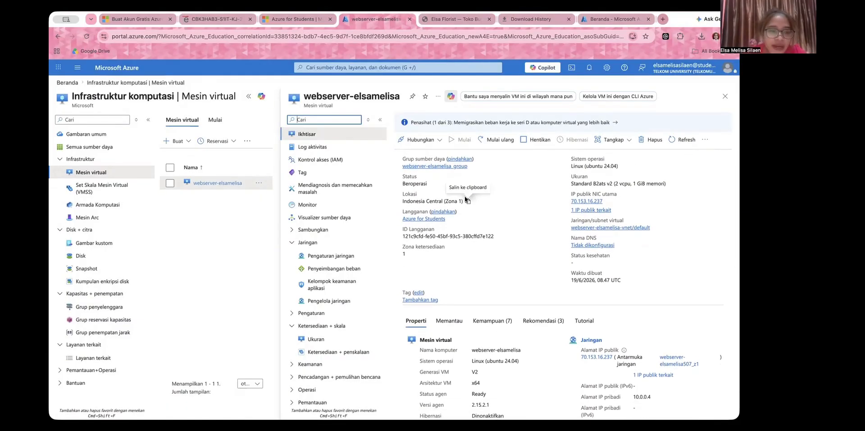
scroll(464, 197, down, 5)
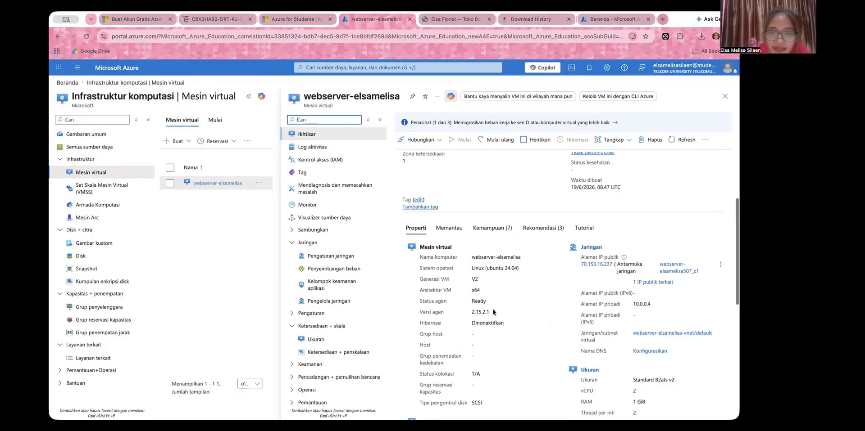
scroll(493, 310, down, 1)
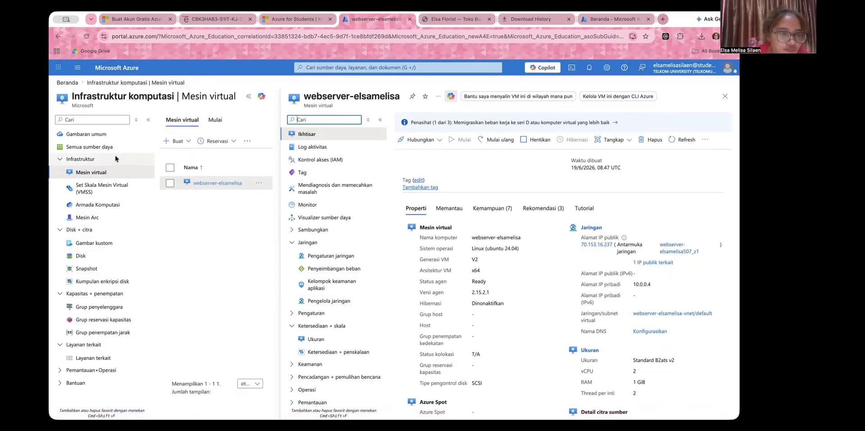
Open the NetworkWatcher_indonesiacentral resource from the portal home page and check the live florist website before coming back to it.
click(79, 67)
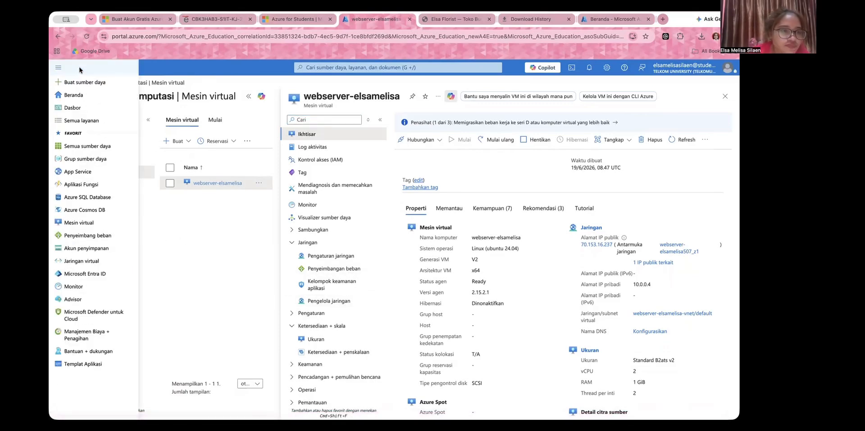
click(93, 98)
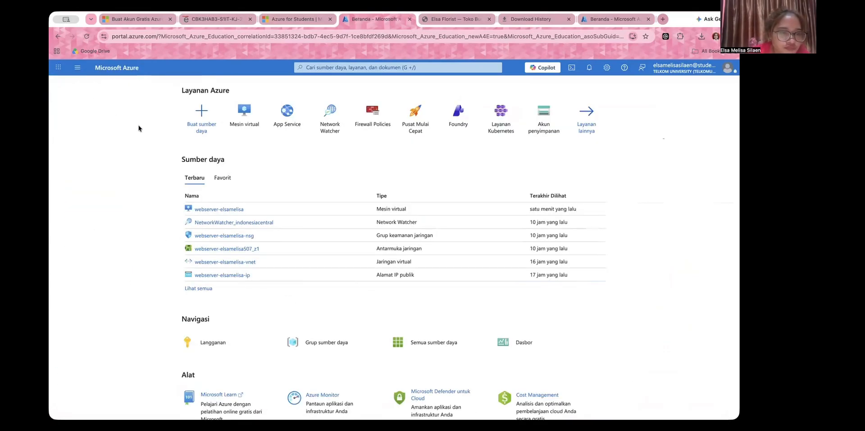
click(220, 223)
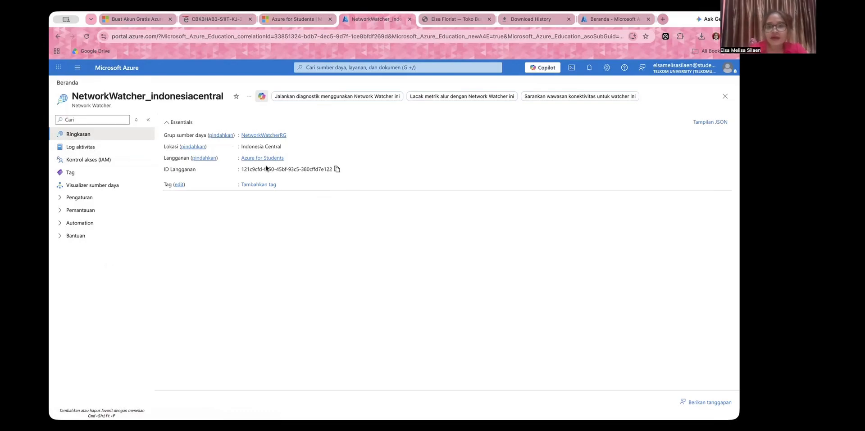
click(447, 21)
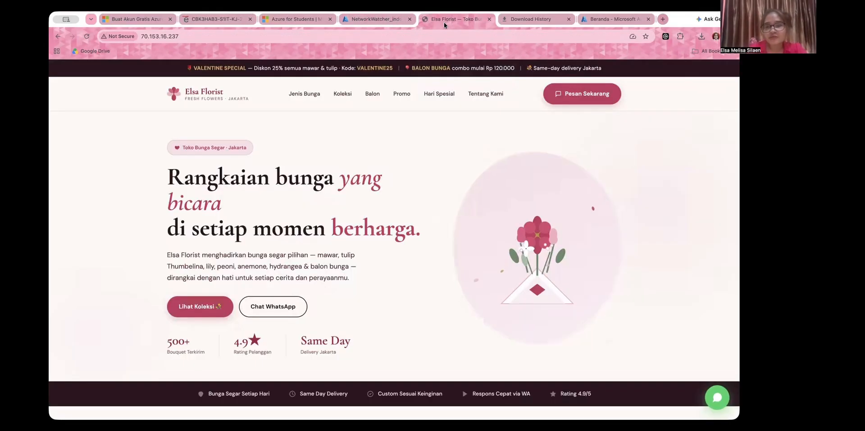
click(386, 18)
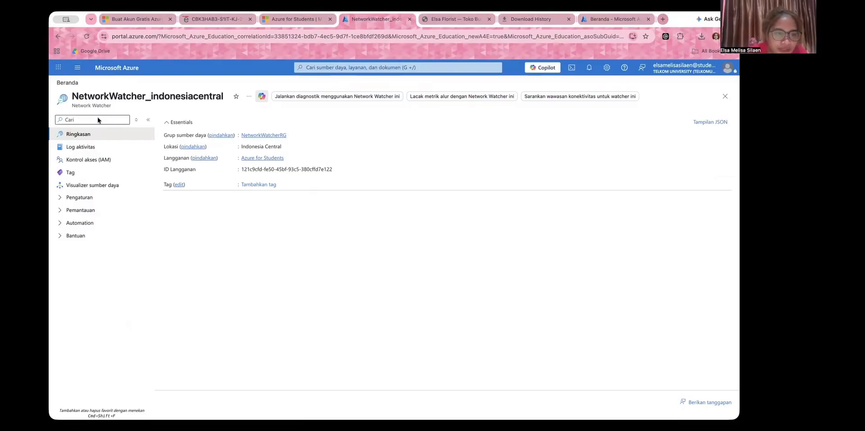
Return to the portal home page and open the virtual machines list, briefly viewing the virtual machine scale sets.
click(77, 70)
click(89, 95)
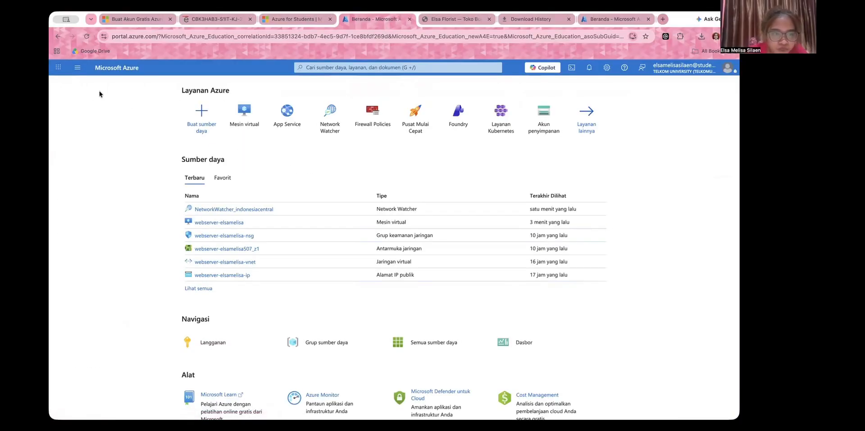
click(77, 67)
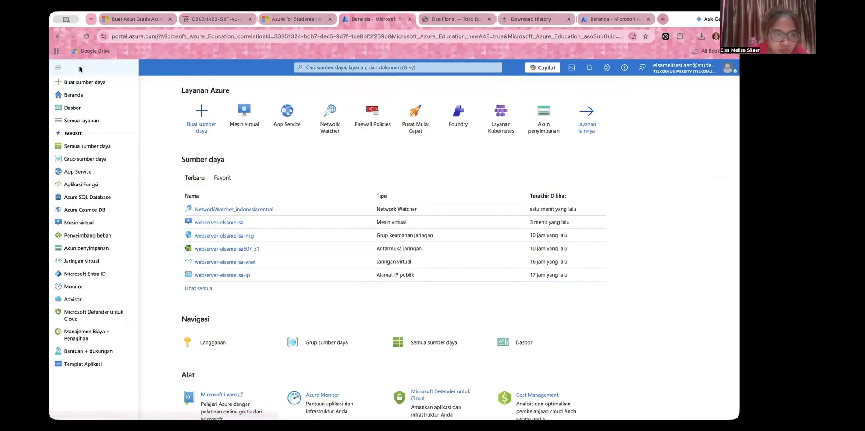
click(90, 222)
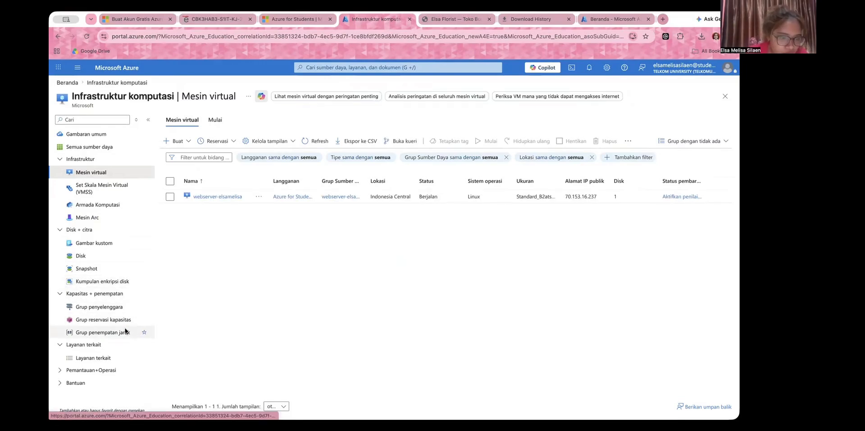
click(108, 193)
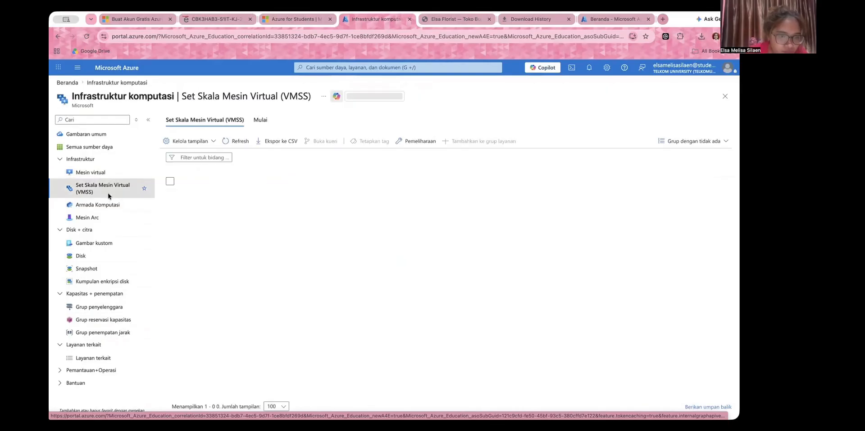
click(107, 172)
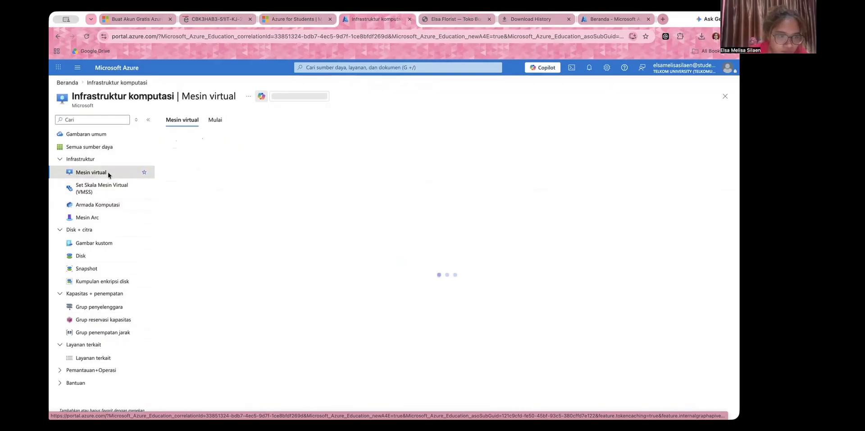
Open the web server virtual machine and display its available sizes under availability and scale.
click(218, 198)
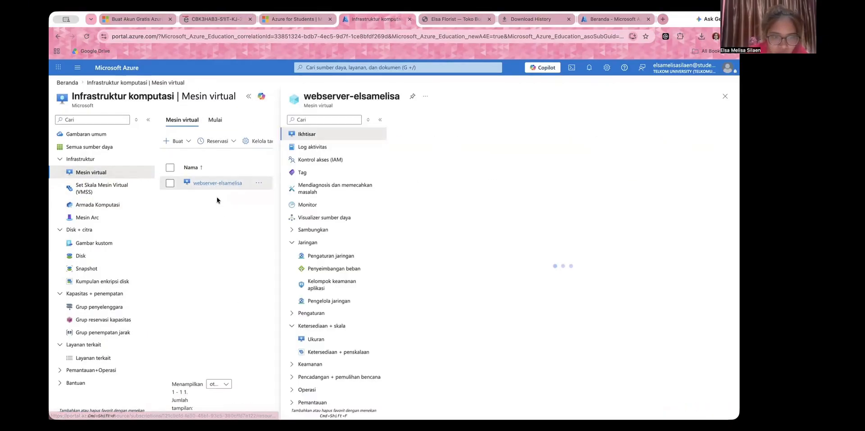
scroll(364, 315, down, 2)
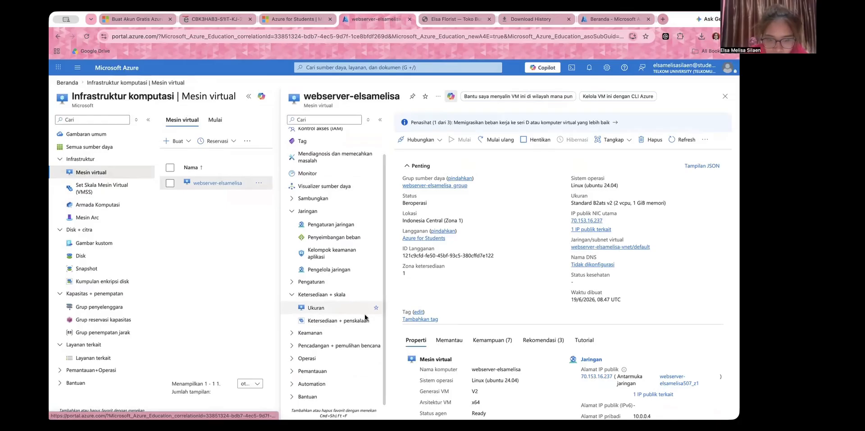
click(352, 311)
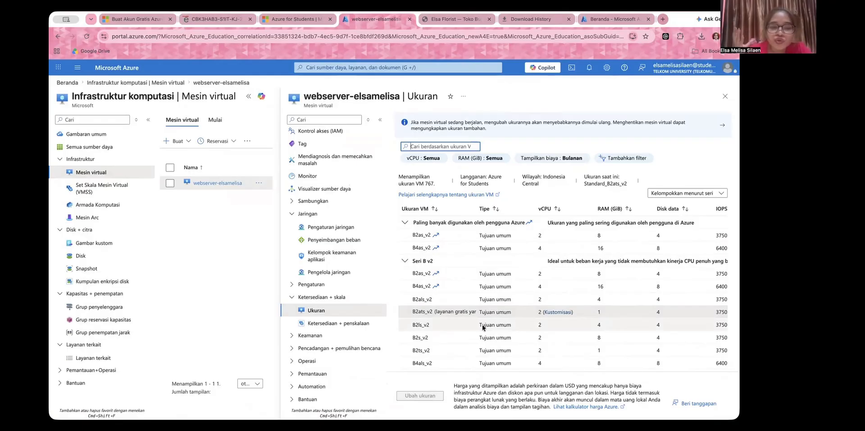
Revisit the florist website and the Azure for Students page, and return to the virtual machine's size options.
click(453, 23)
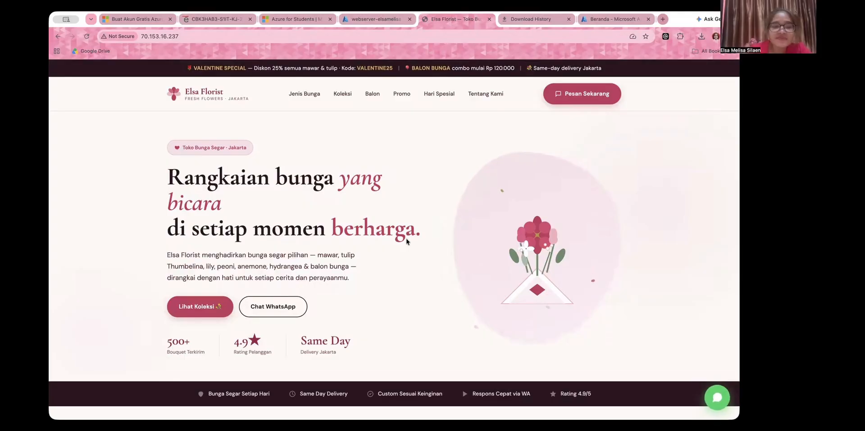
click(366, 19)
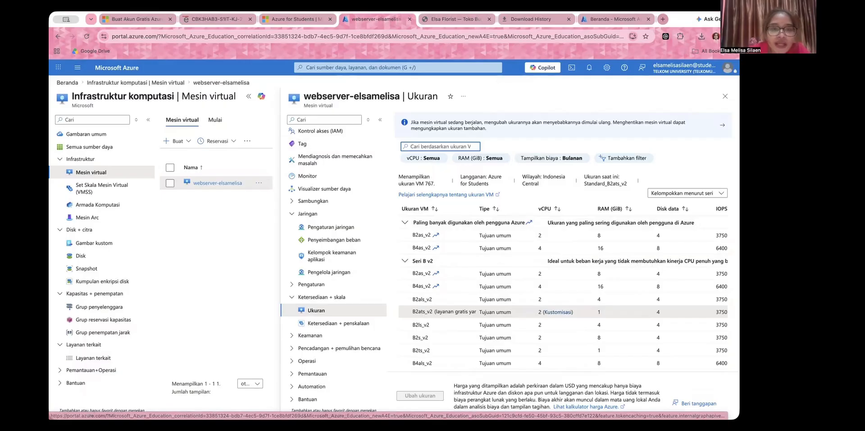
click(282, 17)
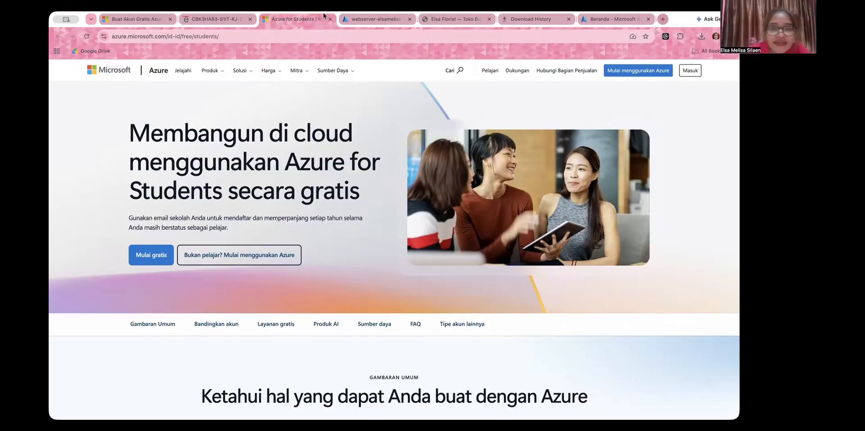
click(344, 19)
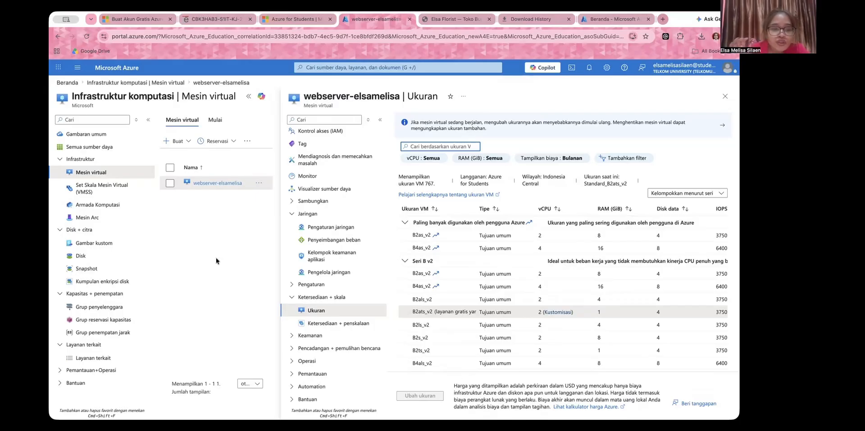
View the web server's overview from the all-resources list, and reopen it from the virtual machines list.
click(90, 147)
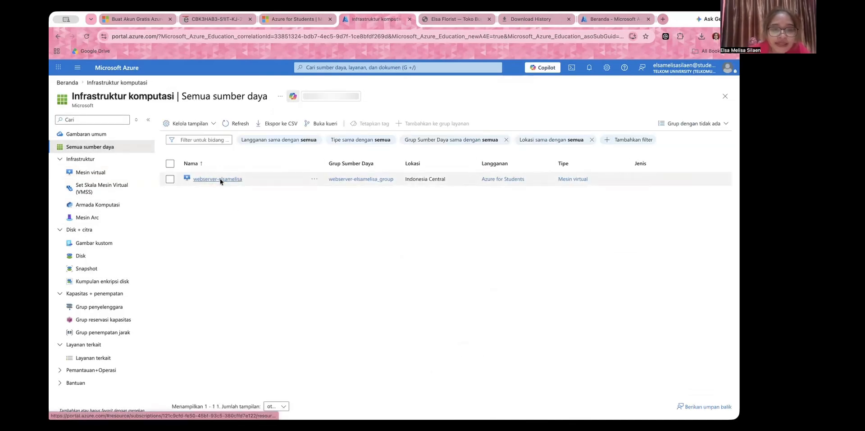
click(216, 180)
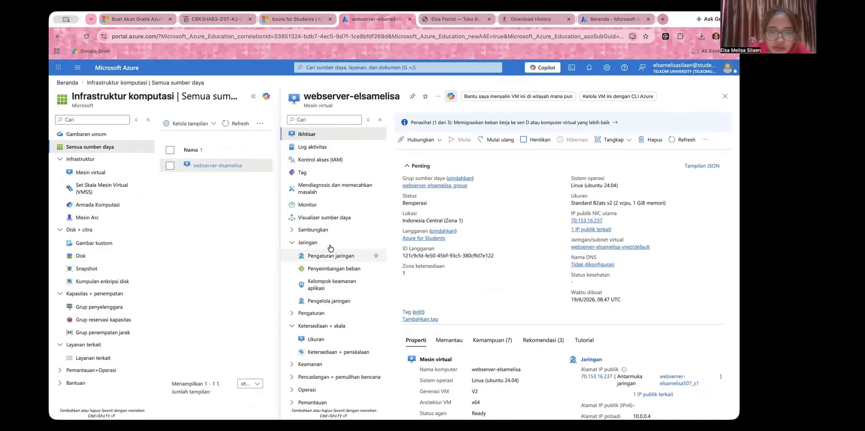
click(107, 173)
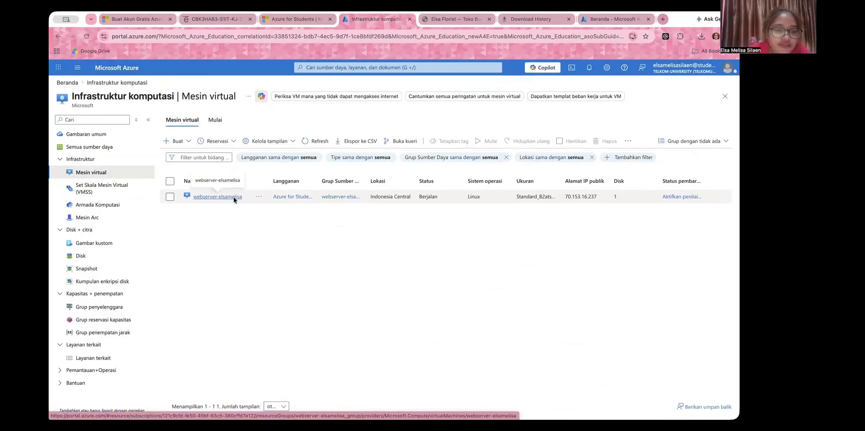
click(233, 197)
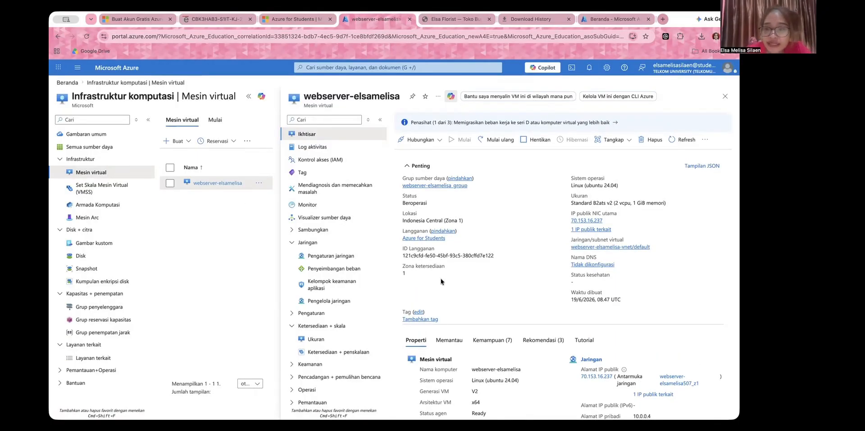
Examine the web server's essentials and properties in its overview, including networking, size, source image, disk and security details.
scroll(441, 282, down, 5)
scroll(441, 282, down, 1)
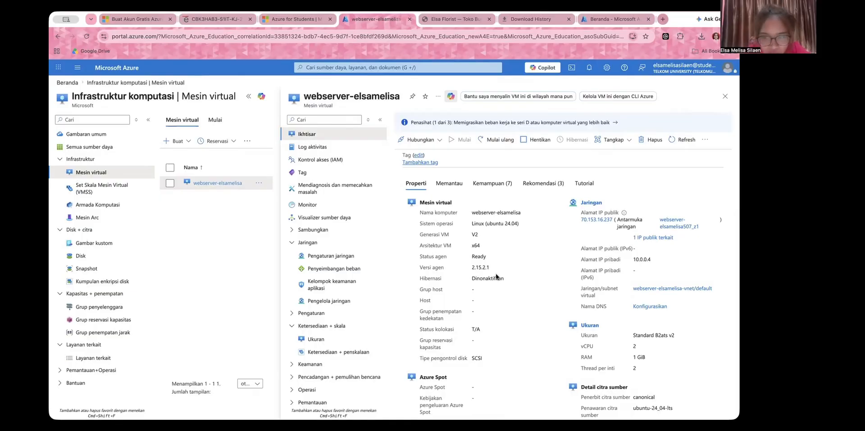
scroll(496, 275, up, 3)
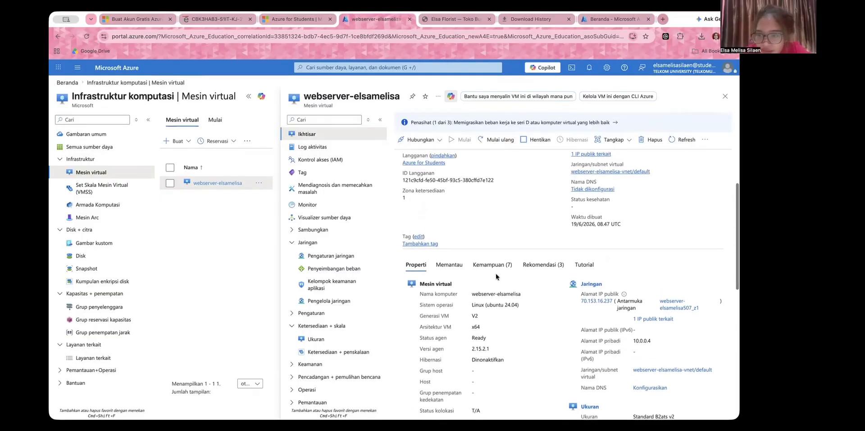
scroll(495, 274, up, 3)
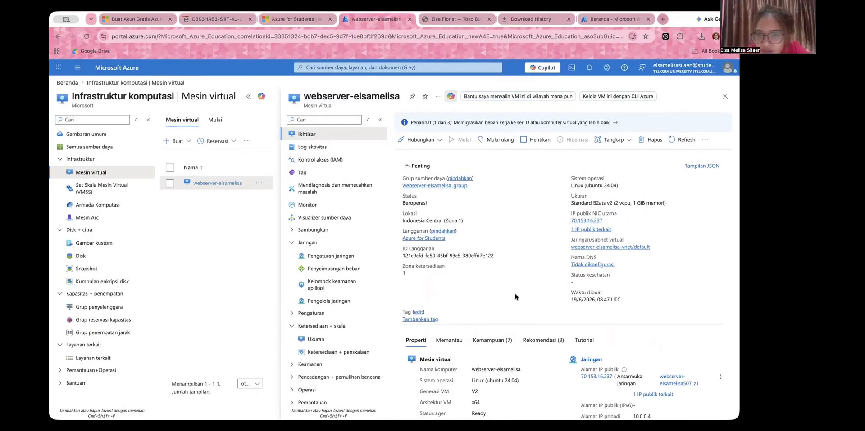
scroll(520, 293, down, 1)
scroll(521, 293, down, 2)
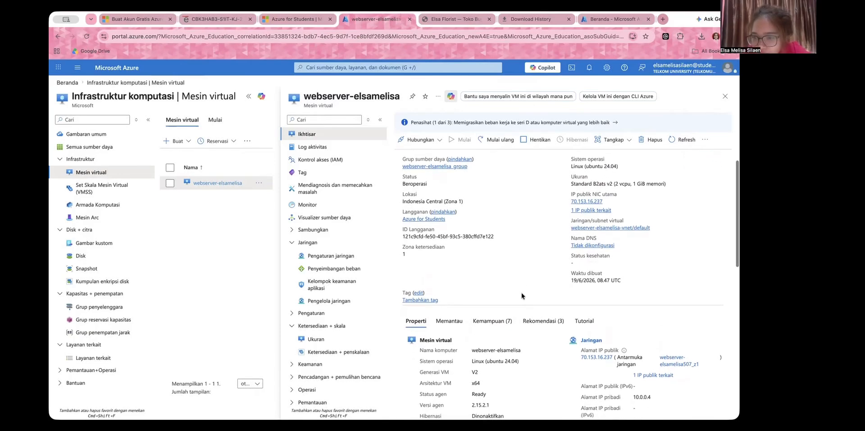
scroll(520, 293, up, 2)
scroll(520, 293, down, 5)
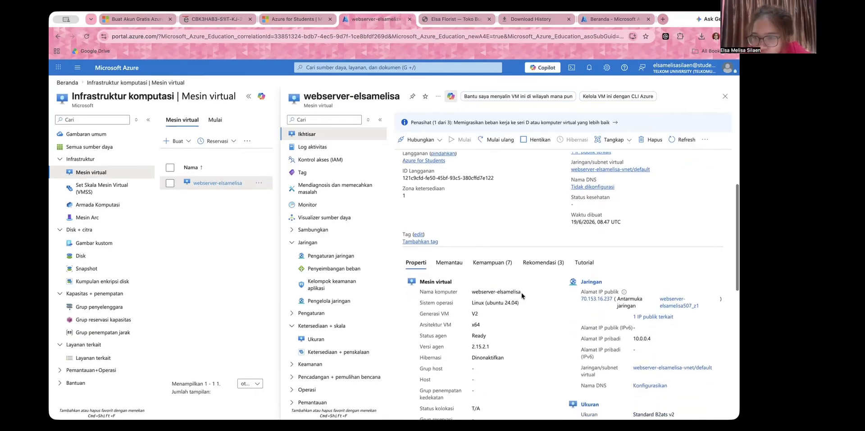
scroll(521, 293, down, 5)
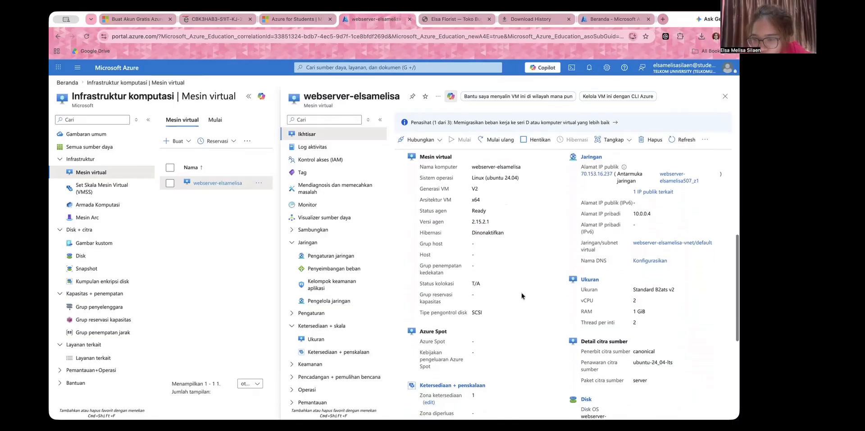
scroll(521, 293, up, 2)
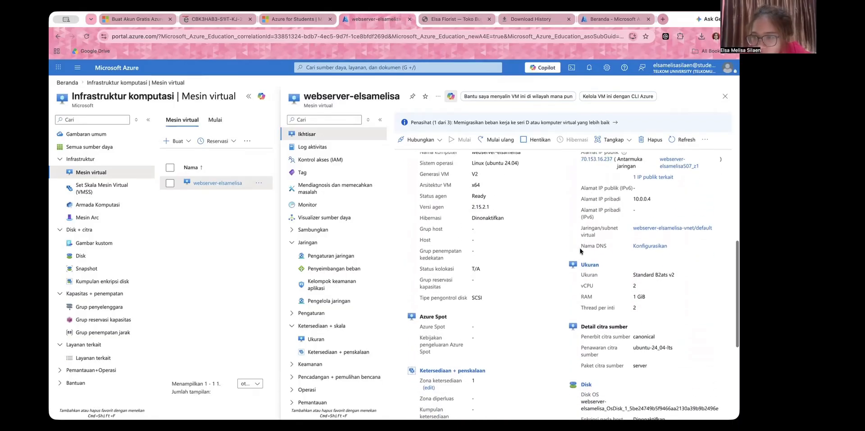
scroll(536, 246, down, 3)
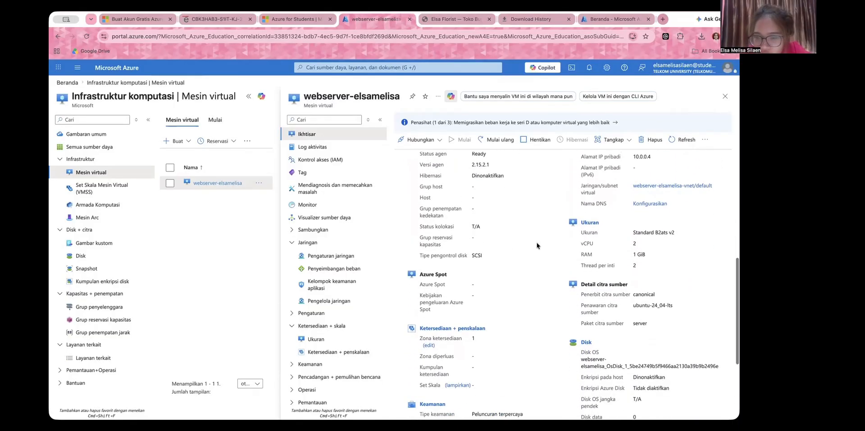
scroll(536, 246, down, 3)
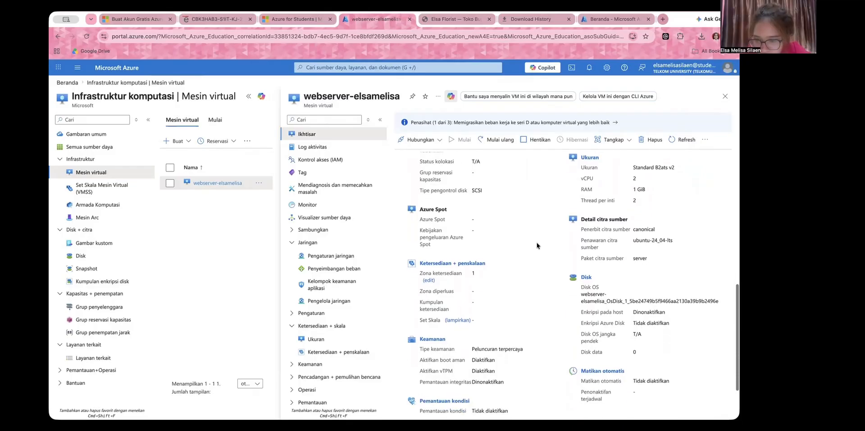
scroll(537, 246, up, 7)
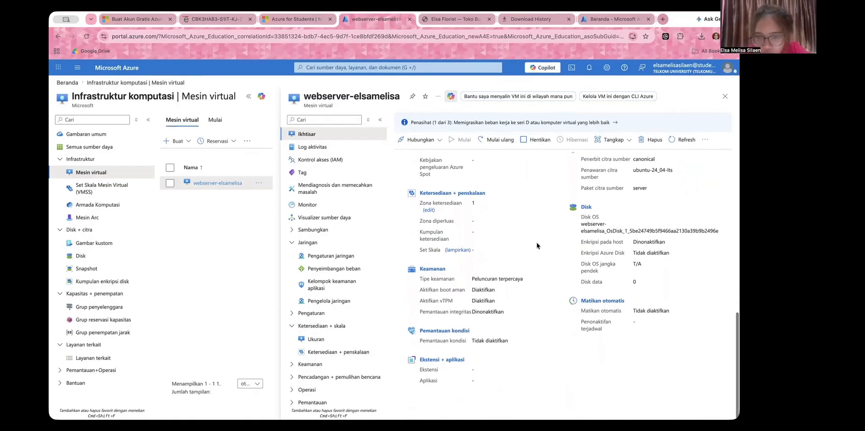
scroll(537, 246, up, 1)
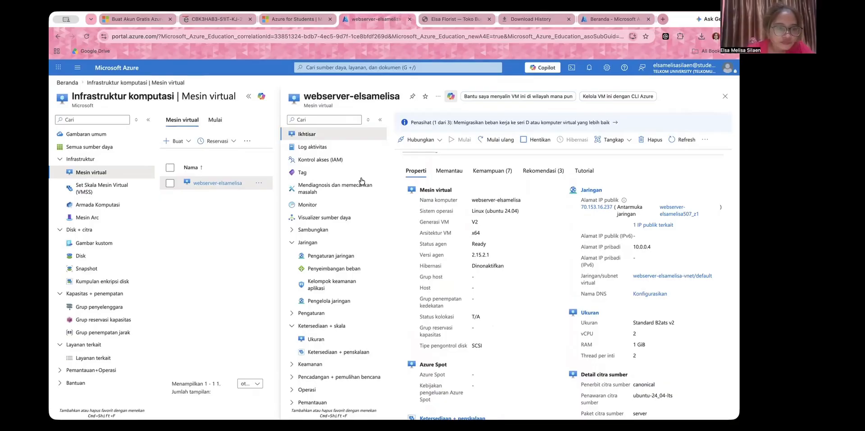
Browse the compute infrastructure pages for scale sets, virtual machines and the overview, ending on the all-resources list.
click(103, 188)
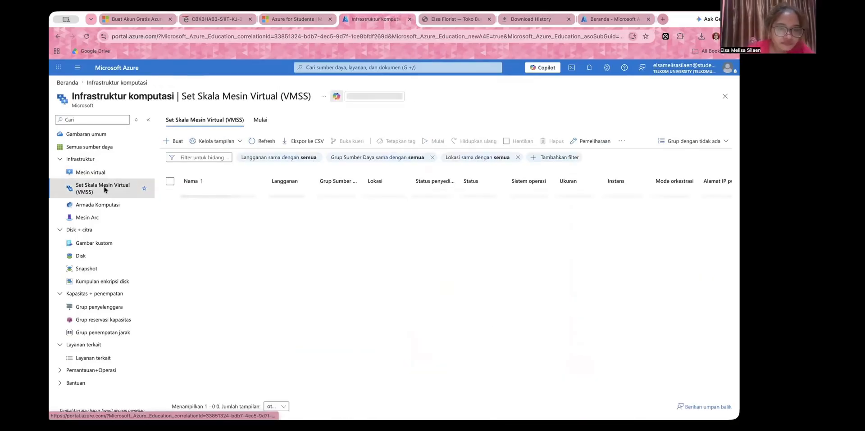
click(101, 173)
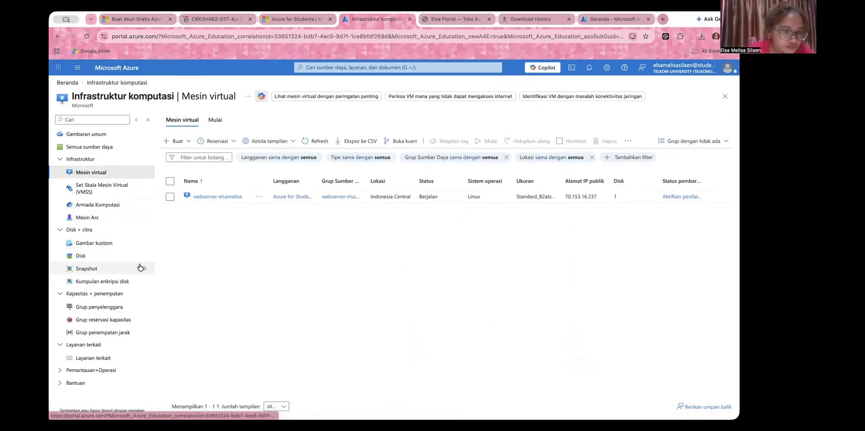
click(218, 196)
click(75, 134)
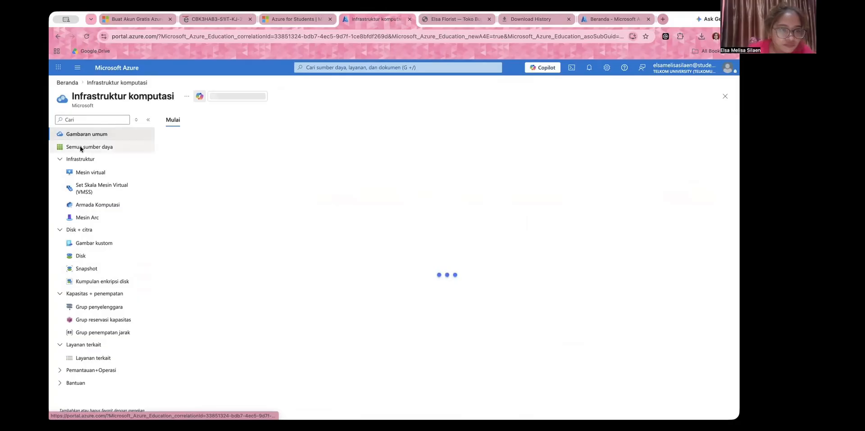
click(80, 147)
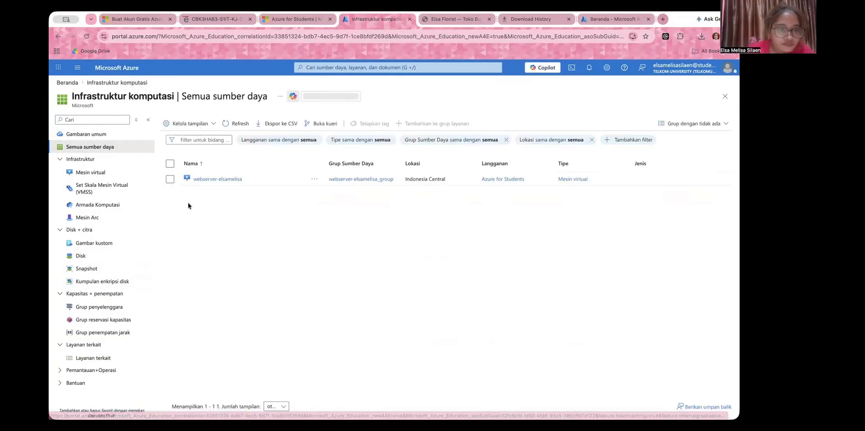
Open the portal dashboard and view the web server's SSH key resource from its all-resources tile.
click(77, 68)
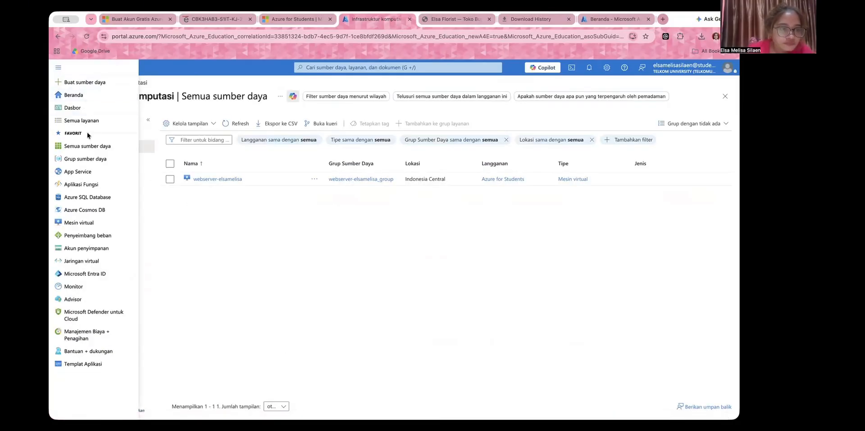
click(89, 108)
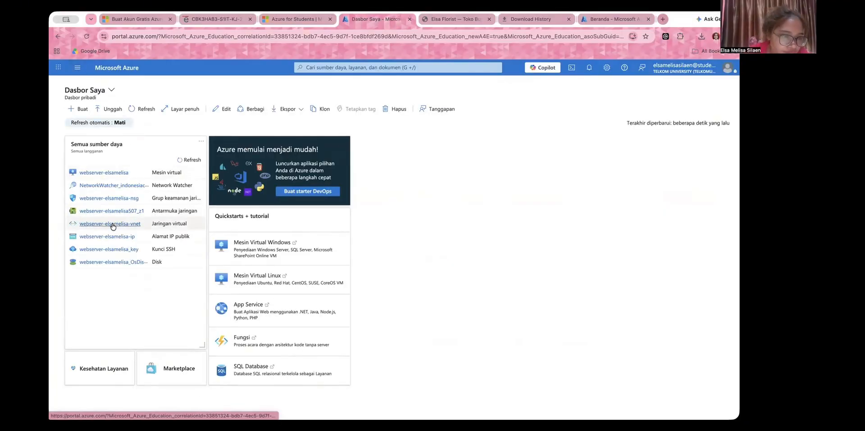
click(109, 250)
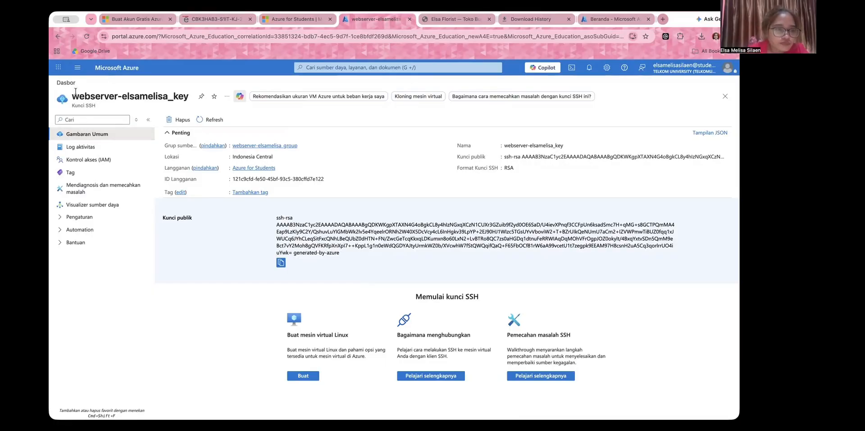
Go to the portal home page and reopen the web server's SSH key from the recent resources.
click(76, 69)
click(73, 95)
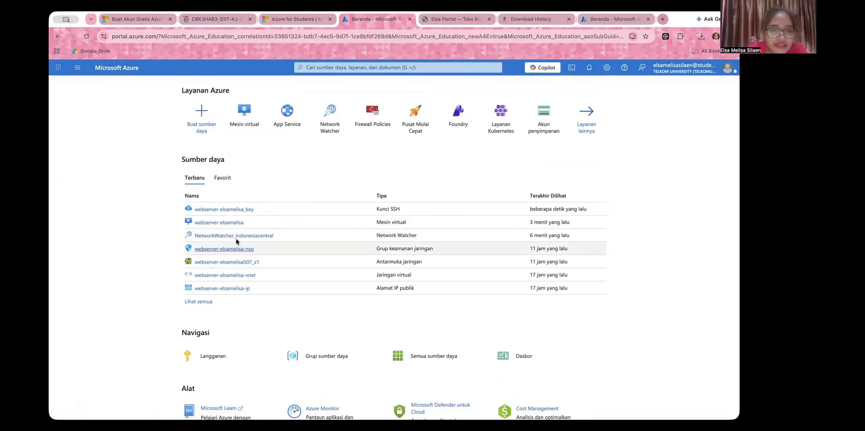
click(228, 210)
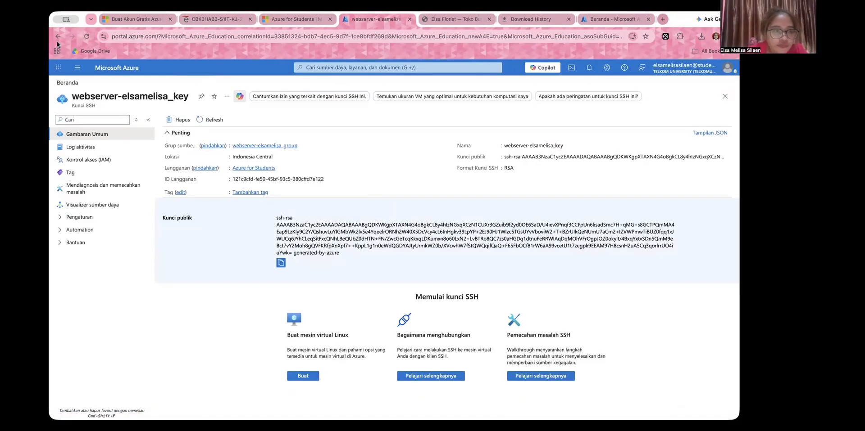
Go back to the portal home page and open the web server virtual machine, viewing the properties in its overview.
click(57, 37)
click(204, 222)
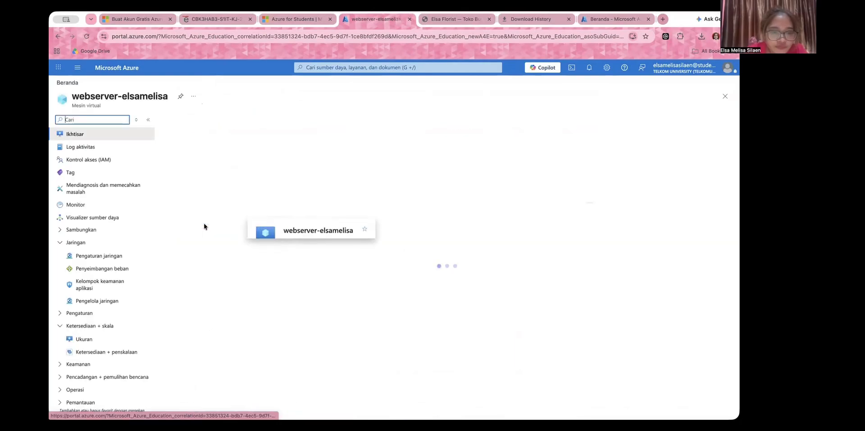
scroll(336, 264, down, 2)
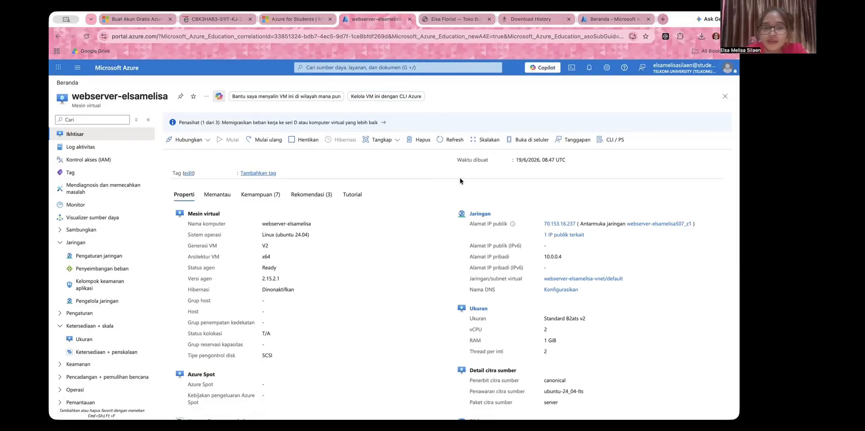
Locate the web server's .pem key file in the browser's download history, and return to the virtual machine overview.
click(522, 20)
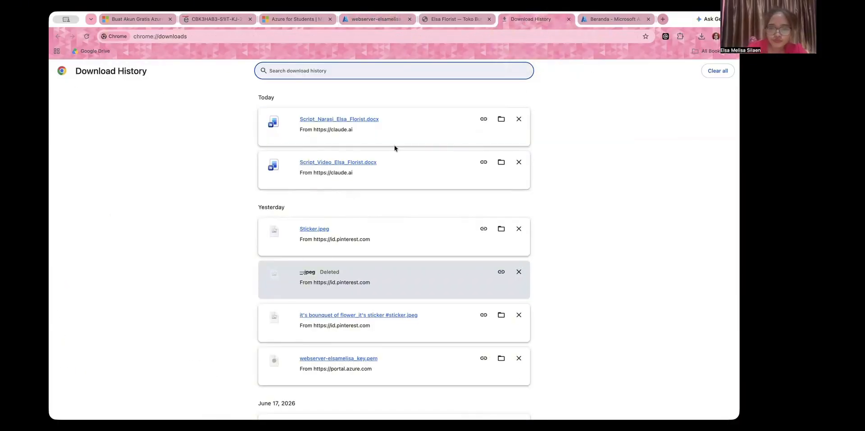
scroll(311, 277, down, 5)
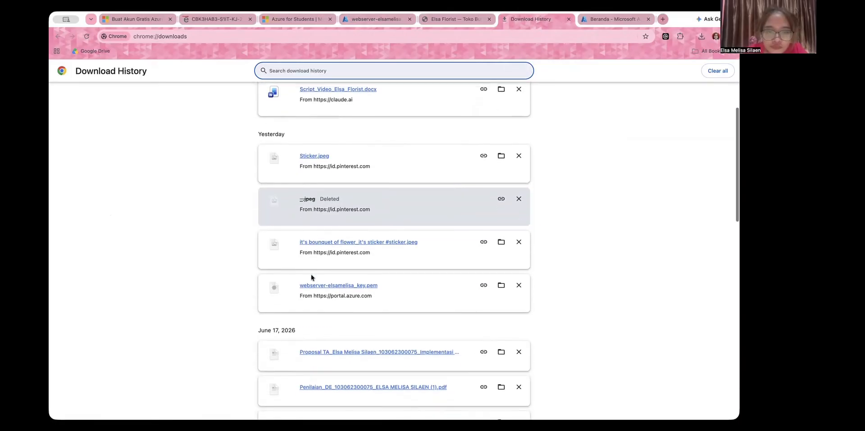
scroll(311, 275, down, 4)
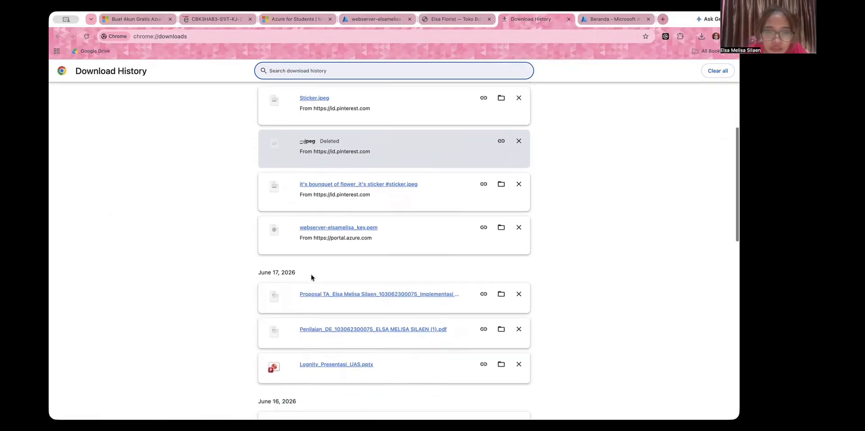
scroll(310, 276, down, 2)
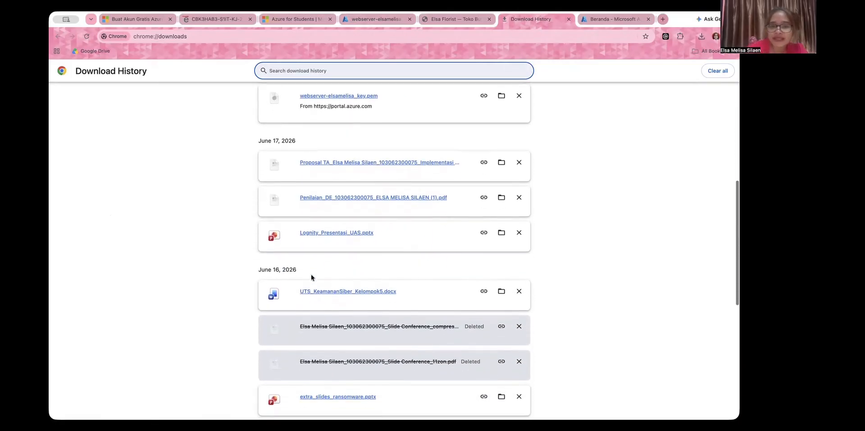
scroll(311, 275, up, 2)
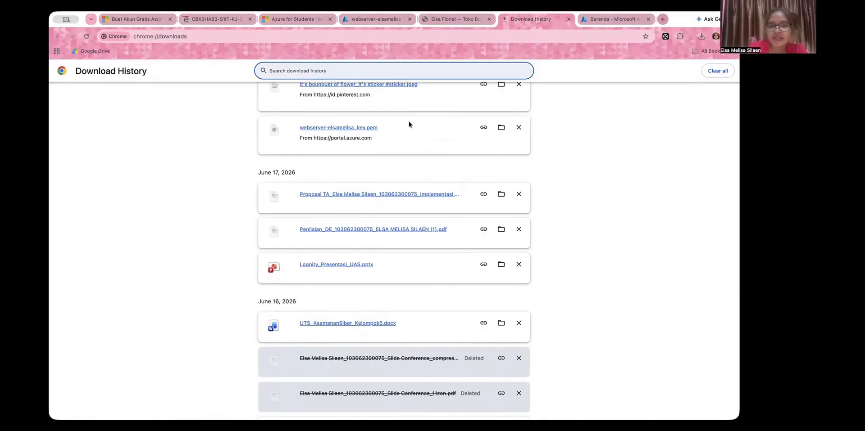
click(366, 20)
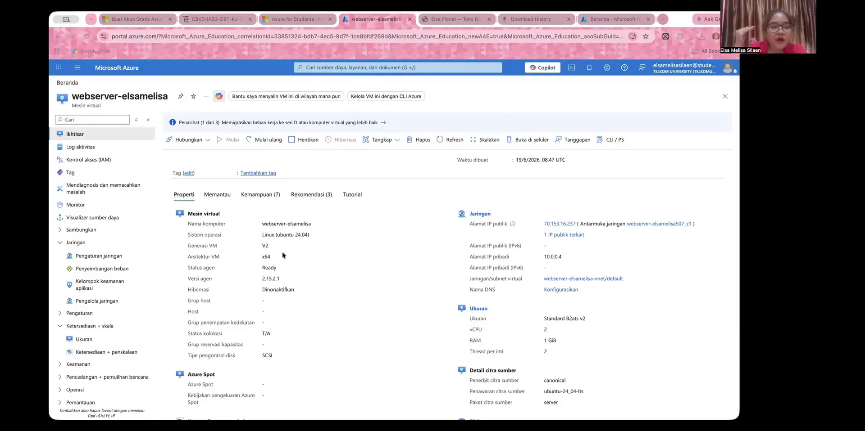
Show the live florist website, from its special packages down to the Interaction Hub message form.
click(439, 19)
scroll(333, 172, down, 15)
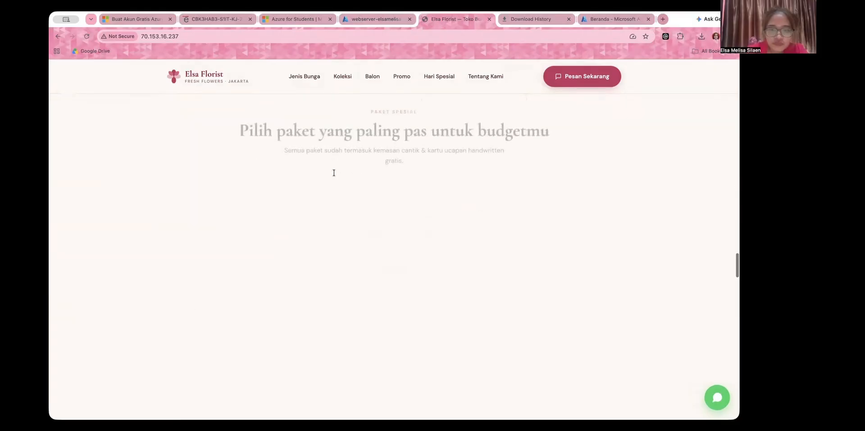
scroll(334, 172, down, 10)
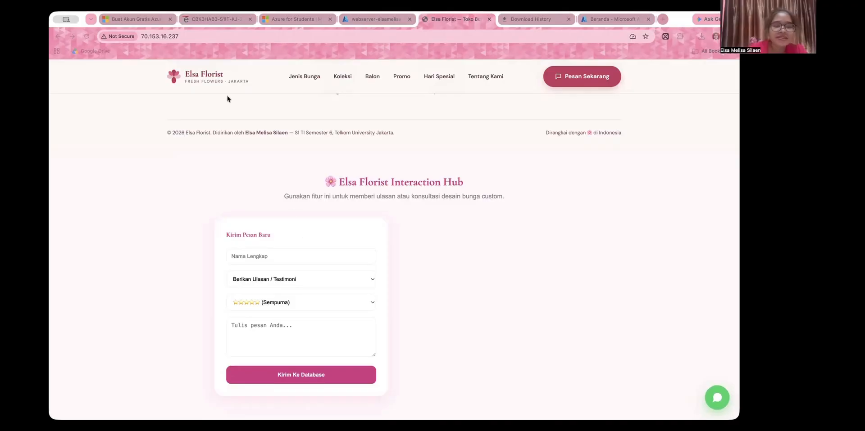
Return to the portal home page, open Network Watcher and display the activity log of NetworkWatcher_indonesiacentral.
click(354, 20)
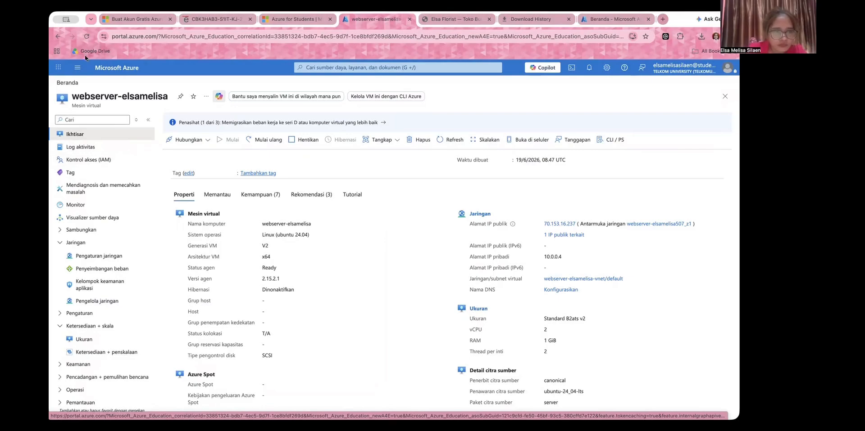
click(78, 68)
click(86, 95)
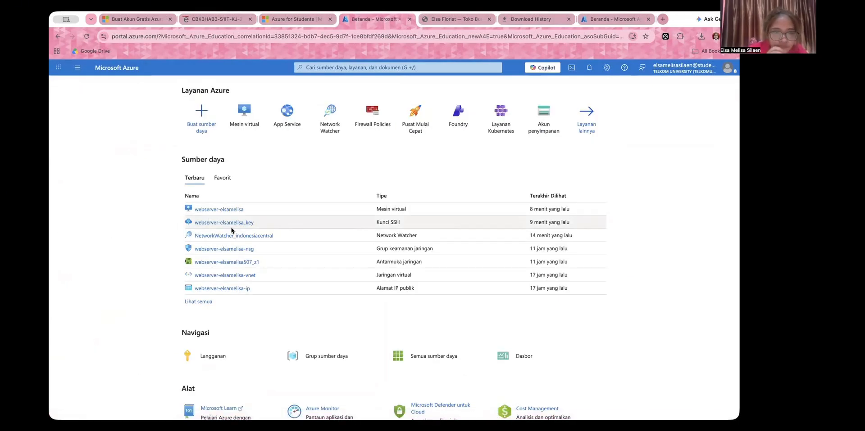
click(336, 118)
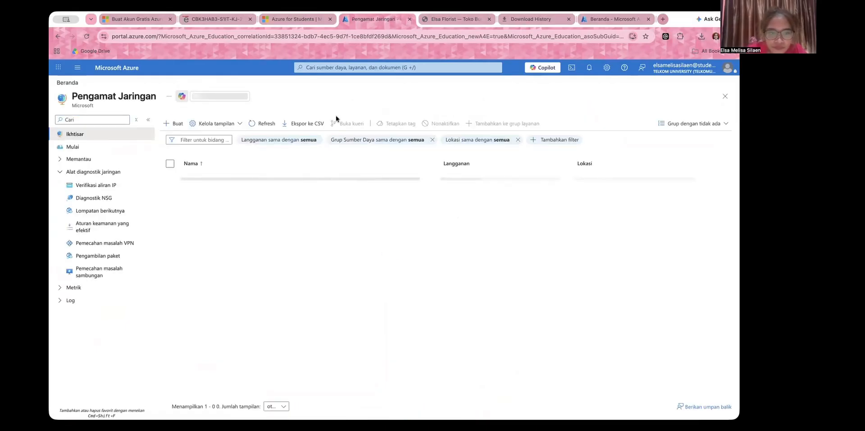
click(248, 178)
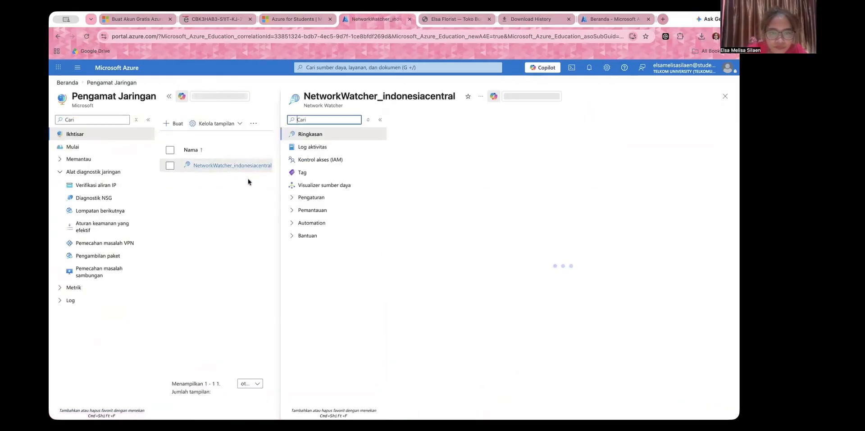
click(337, 150)
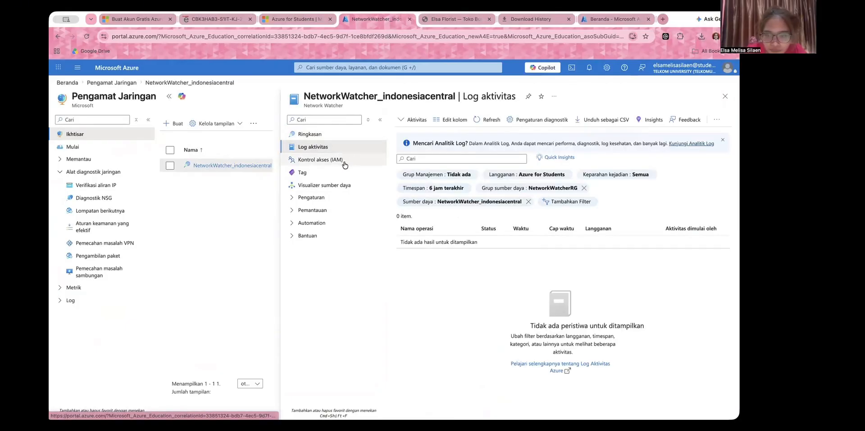
View your own role assignments under access control for NetworkWatcher_indonesiacentral, and open Network Watcher's IP flow verify tool.
click(343, 164)
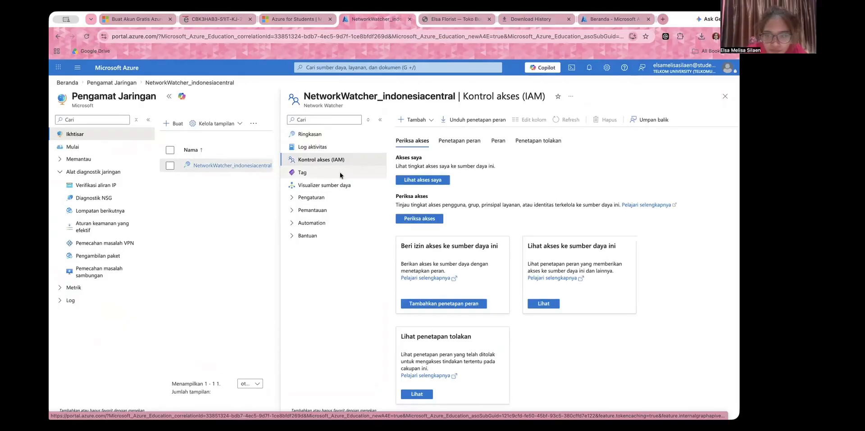
click(411, 181)
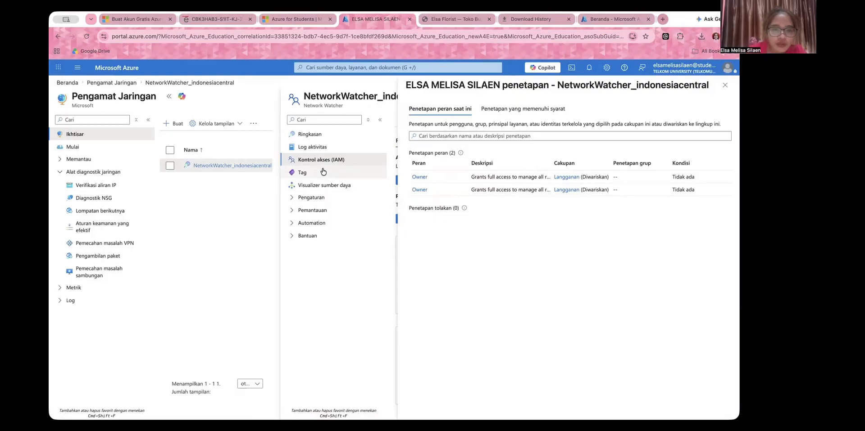
click(106, 190)
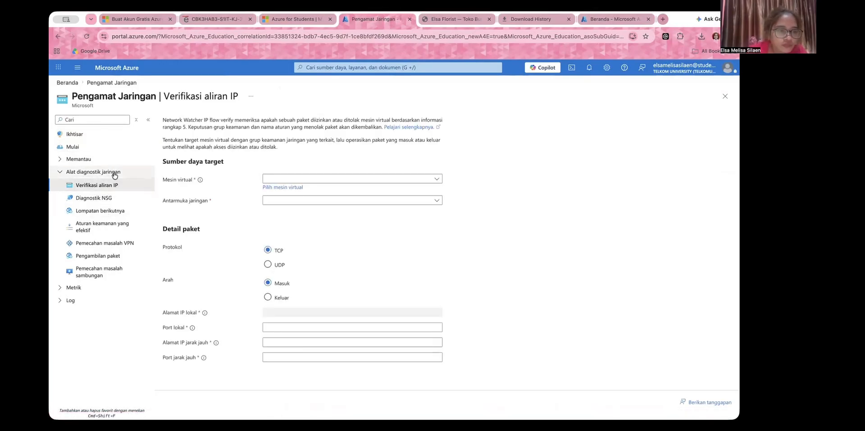
Return to the portal home page, open the web server virtual machine and review its overview properties.
click(75, 72)
click(88, 98)
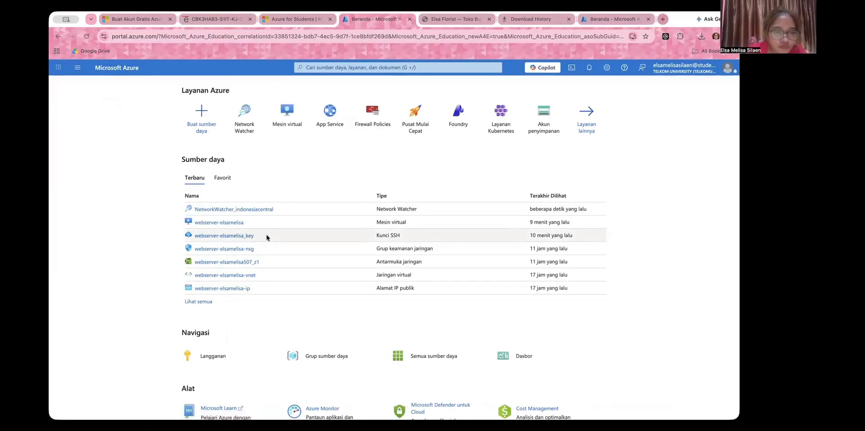
click(235, 223)
scroll(294, 247, down, 3)
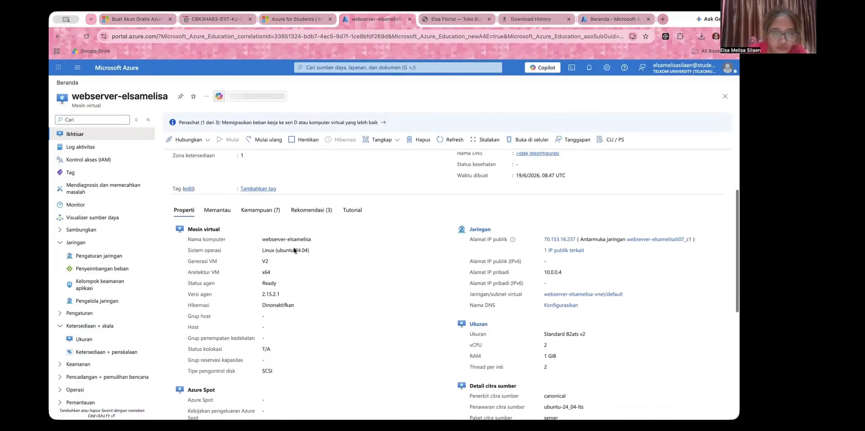
scroll(294, 250, down, 5)
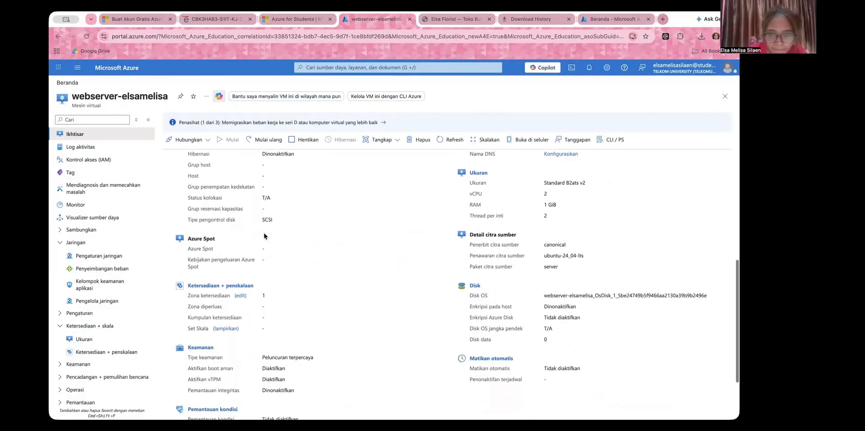
scroll(263, 234, down, 3)
scroll(264, 233, up, 10)
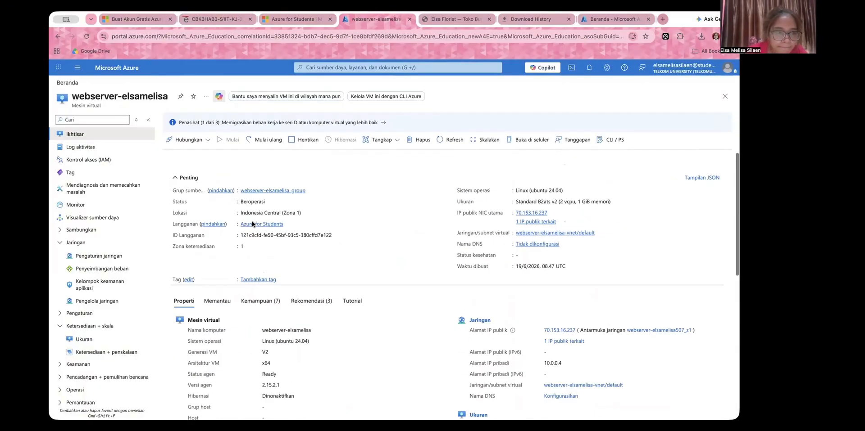
From the portal home page, view the web server's SSH key and the security rules of its network security group.
click(77, 68)
click(87, 93)
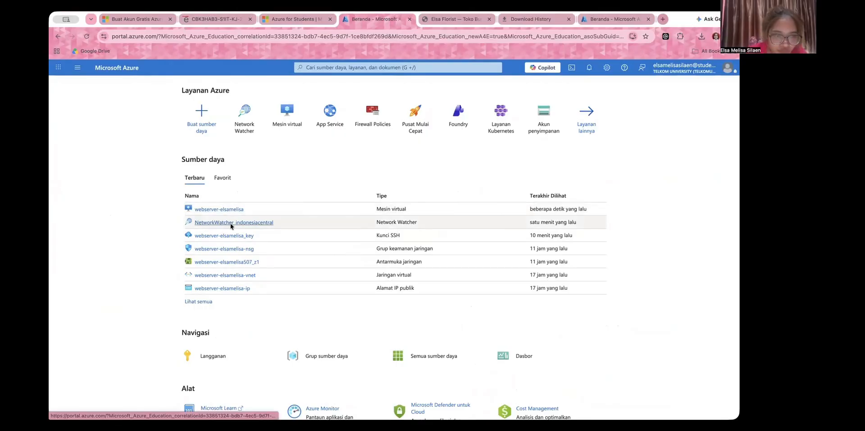
click(227, 236)
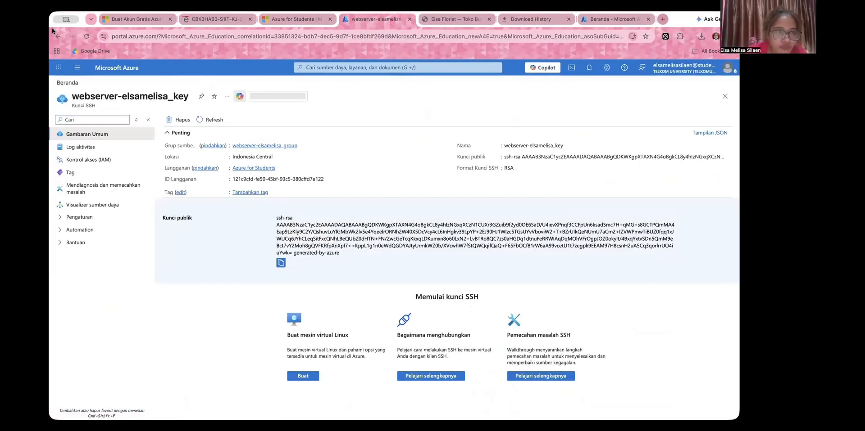
click(58, 36)
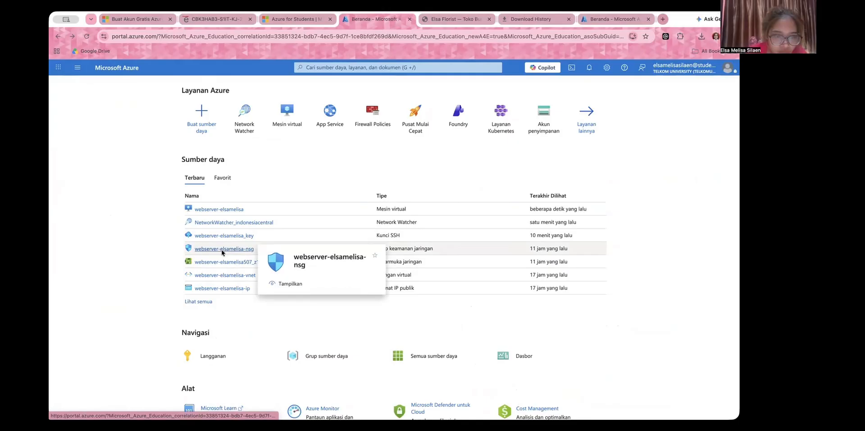
click(220, 250)
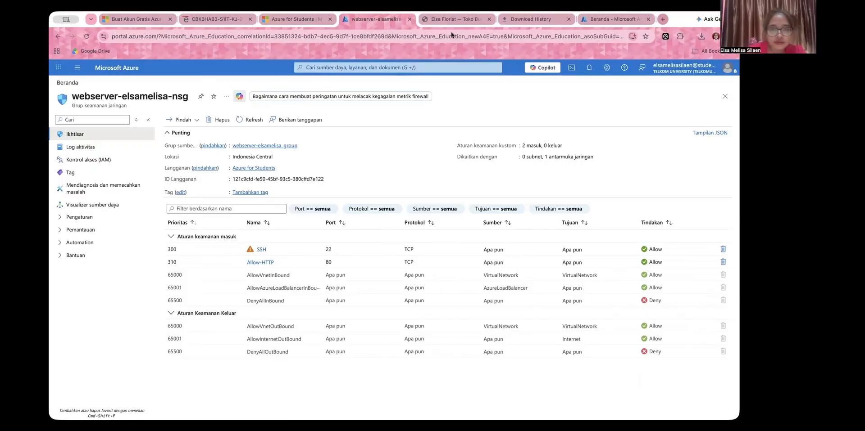
Switch to the live florist website and go back up from the message form to the homepage's hero section.
click(446, 19)
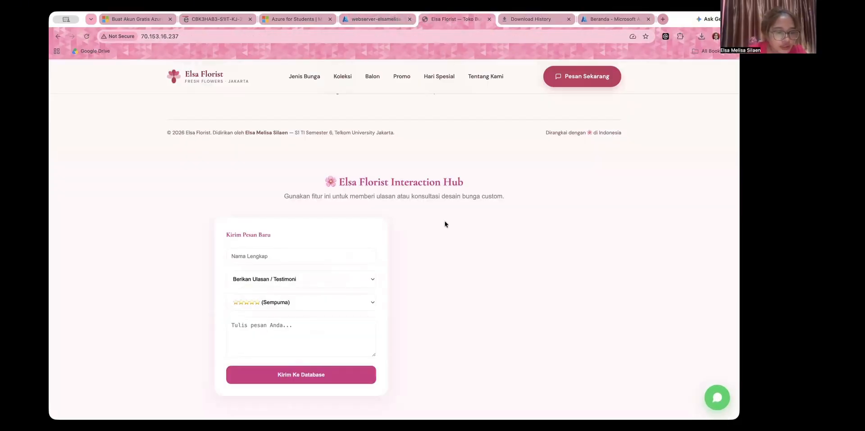
scroll(444, 224, up, 20)
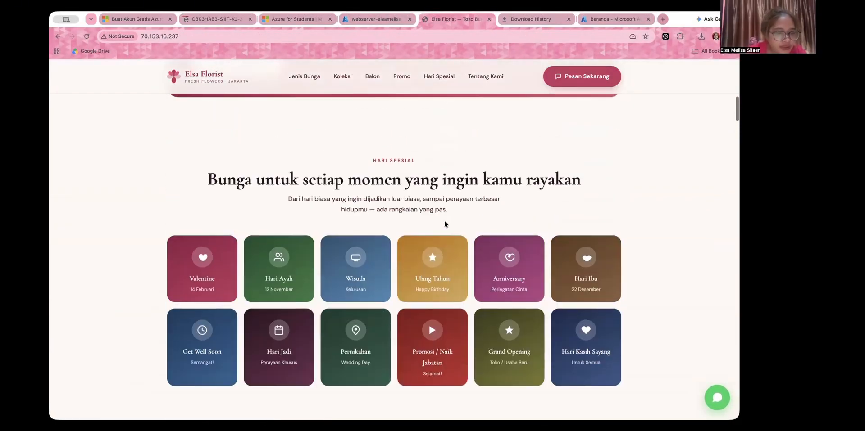
scroll(444, 223, up, 10)
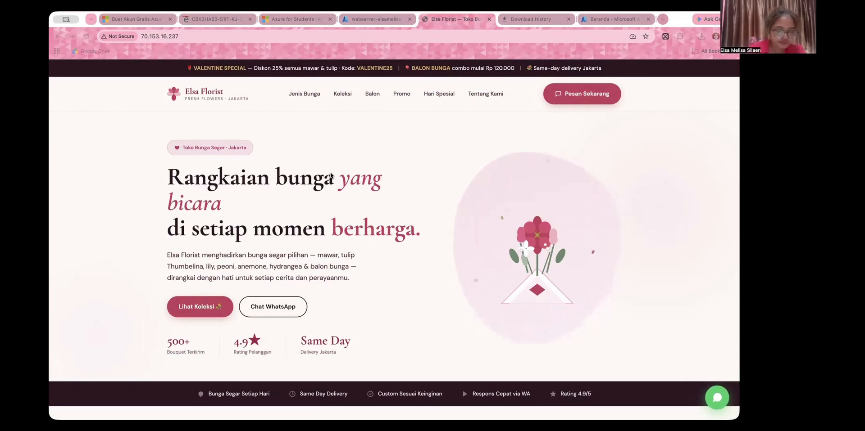
click(253, 112)
scroll(261, 212, down, 2)
scroll(261, 212, up, 2)
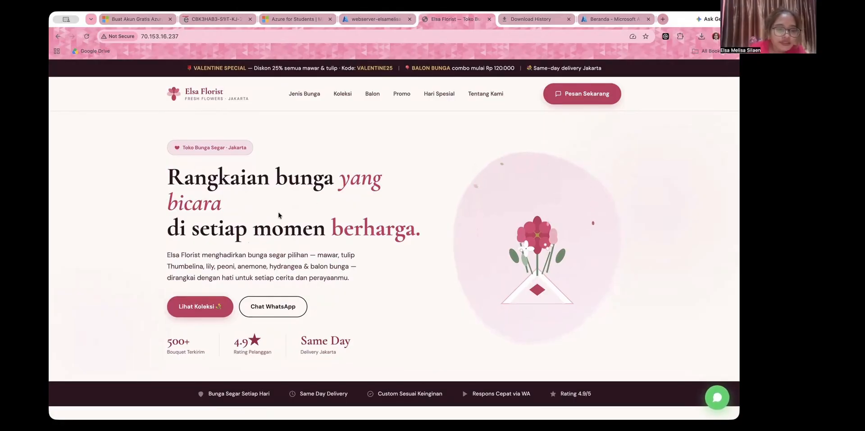
Show the florist homepage from the hero section through the special days to the flower types, and return to the top.
scroll(278, 216, down, 1)
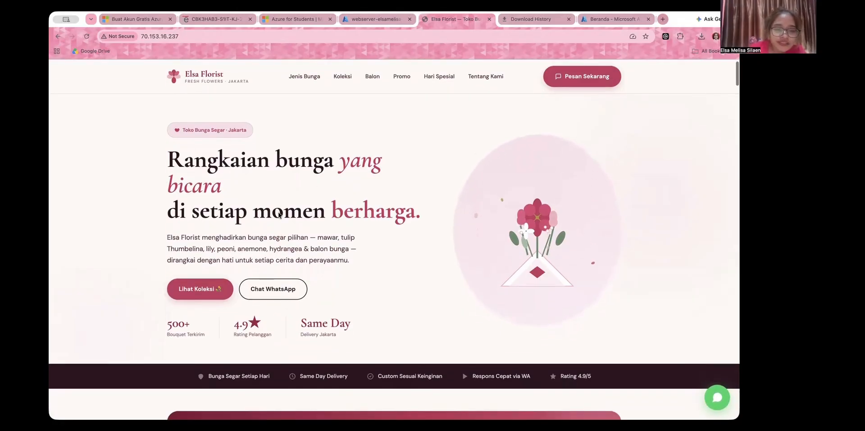
scroll(278, 215, down, 2)
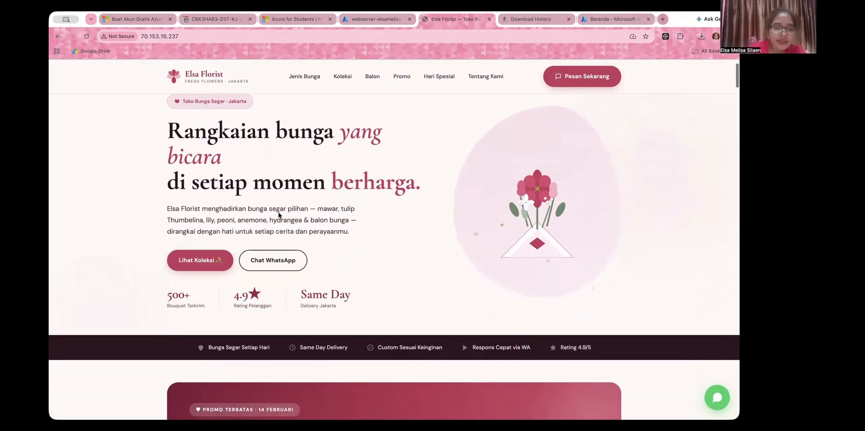
scroll(279, 215, down, 5)
scroll(278, 215, down, 10)
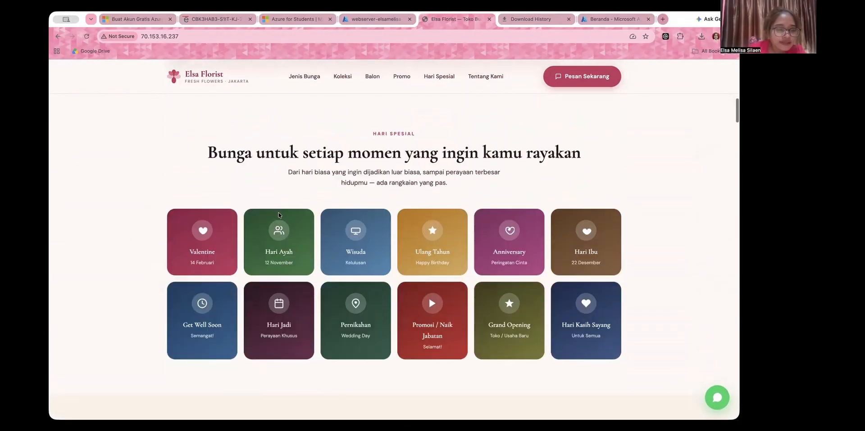
scroll(279, 215, down, 7)
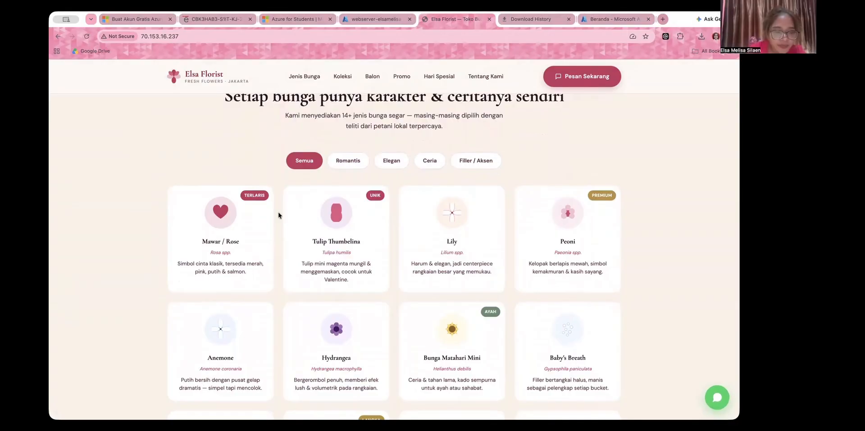
scroll(278, 215, down, 1)
scroll(278, 215, down, 1)
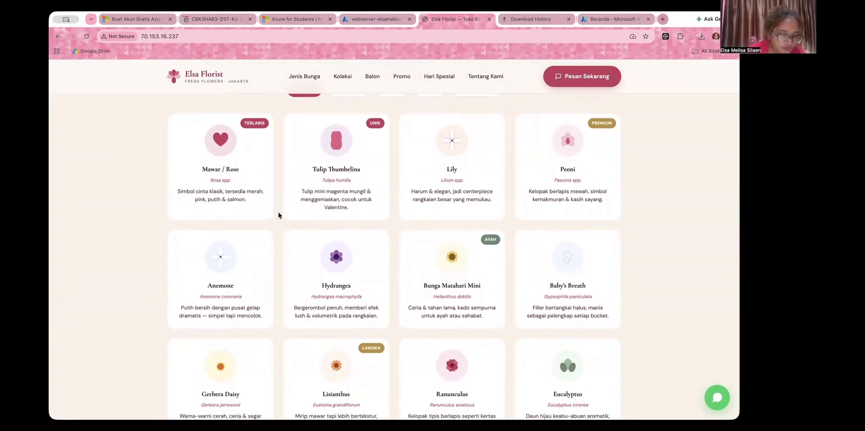
scroll(277, 213, up, 20)
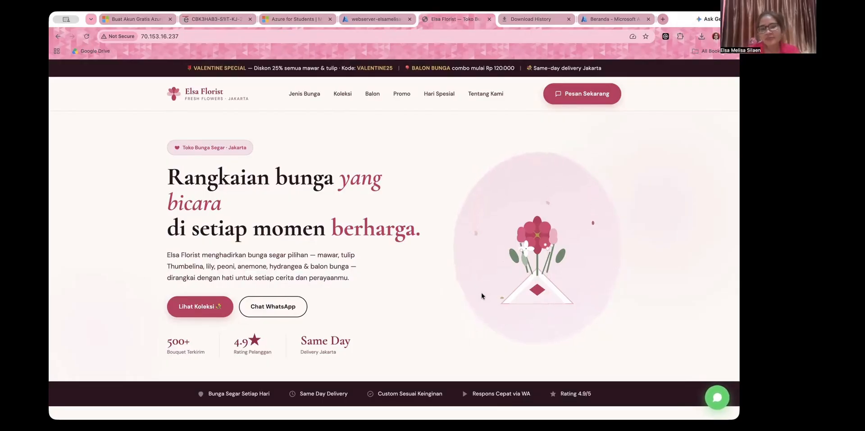
Examine the florist homepage's hero section, service highlights and the beginning of the Valentine promo.
scroll(481, 296, down, 3)
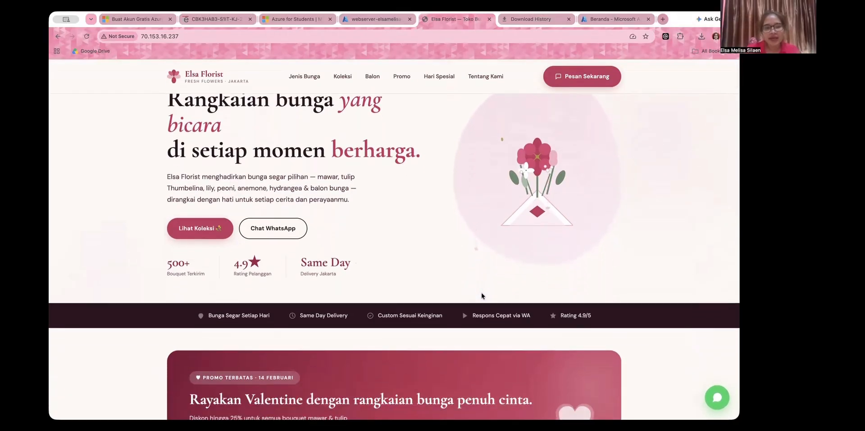
scroll(481, 296, down, 1)
scroll(481, 295, down, 2)
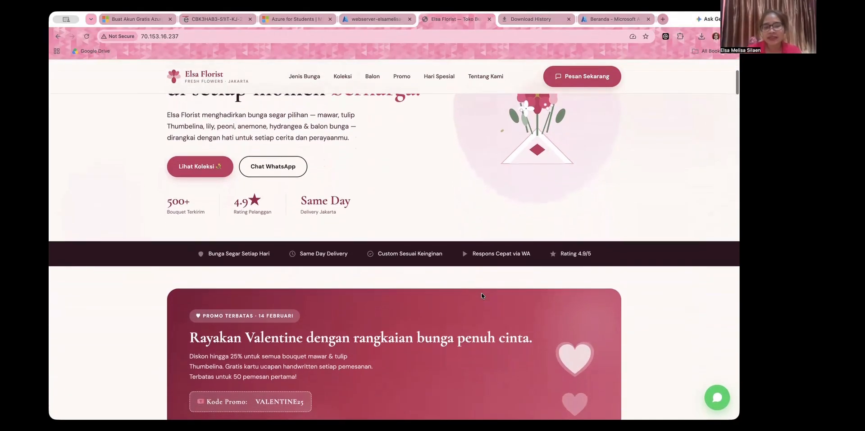
scroll(481, 296, up, 3)
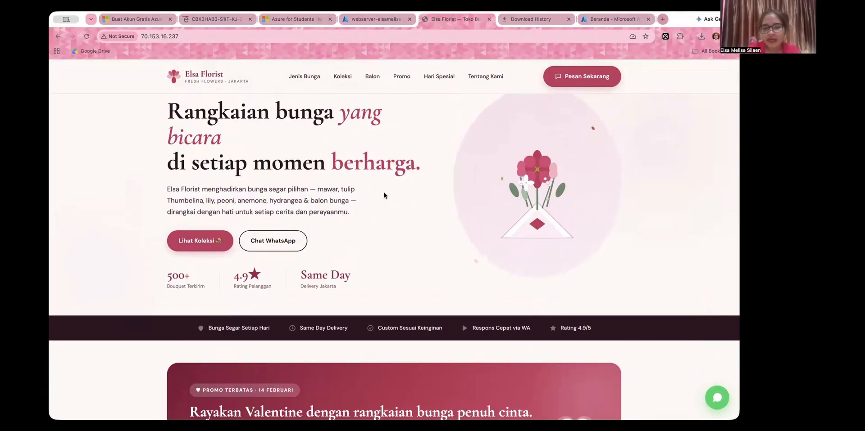
scroll(384, 192, down, 10)
scroll(384, 192, up, 10)
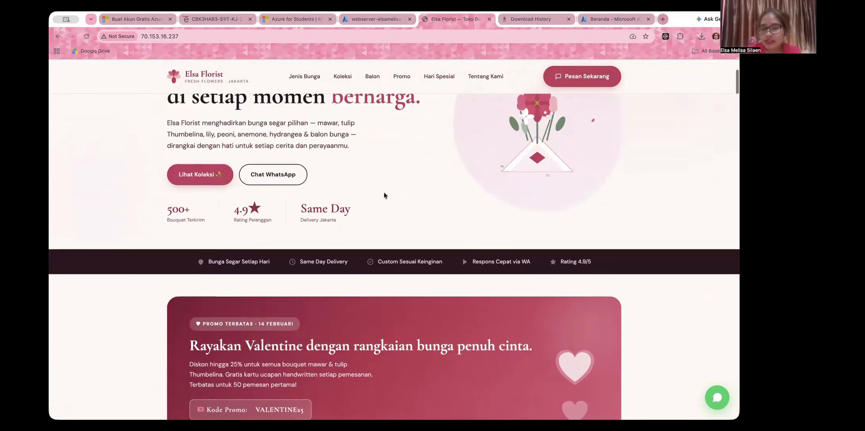
scroll(383, 192, down, 10)
scroll(384, 193, up, 9)
scroll(383, 194, up, 3)
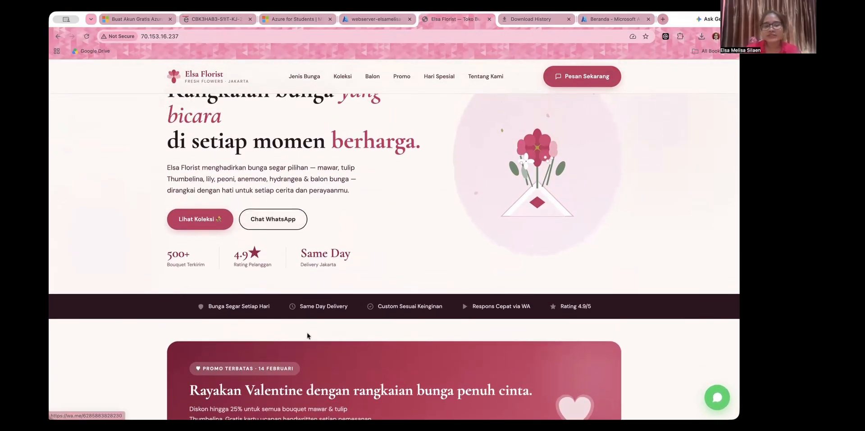
Show the Valentine promo banner and the special days heading, and return to the top of the homepage.
scroll(307, 334, down, 5)
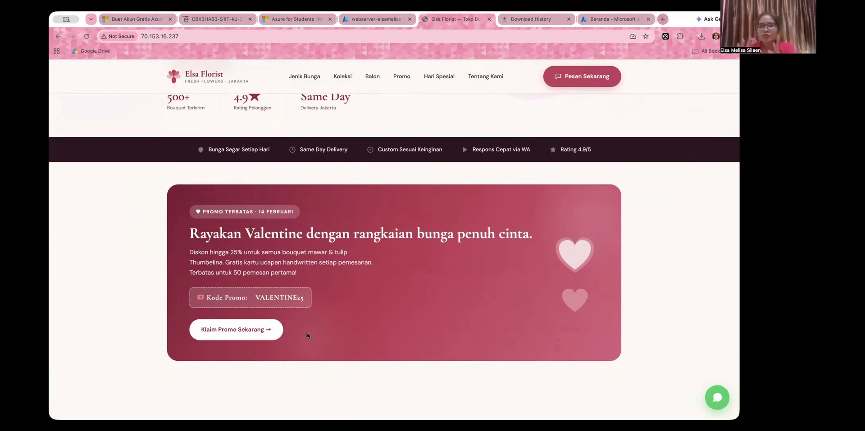
scroll(307, 333, down, 5)
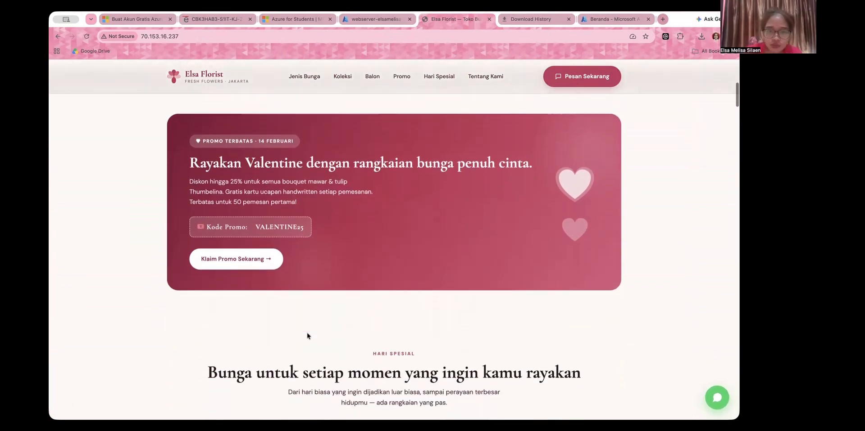
scroll(307, 333, up, 3)
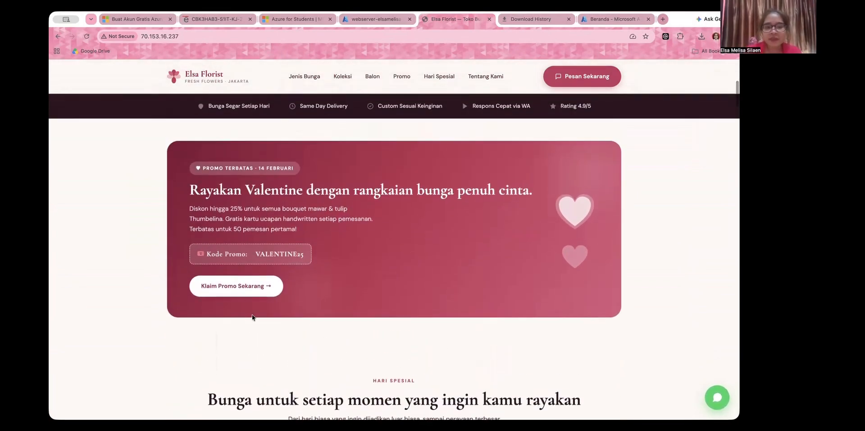
scroll(332, 261, down, 8)
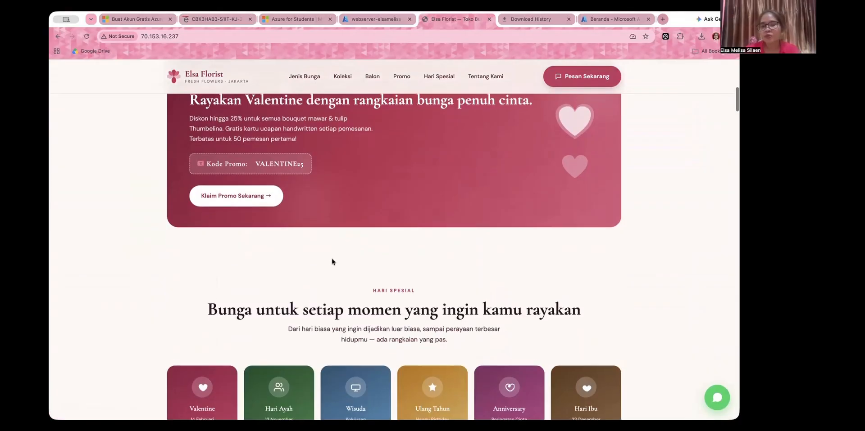
scroll(332, 261, up, 1)
scroll(331, 262, up, 10)
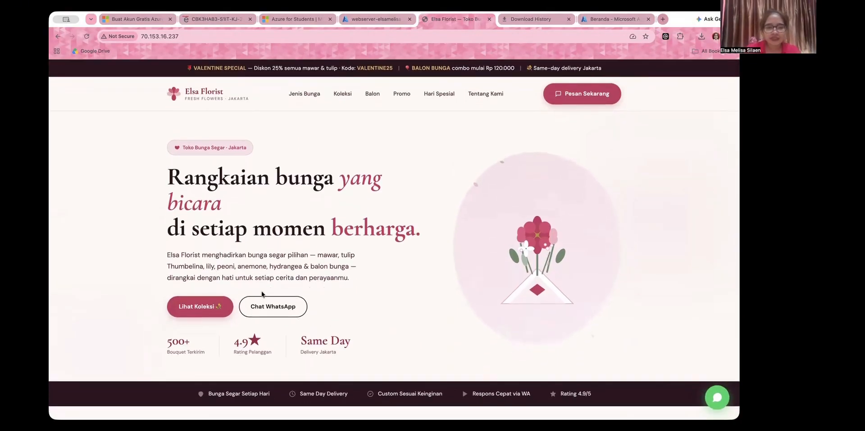
Open the WhatsApp chat link from the hero section, and return to the Valentine promo on the florist website.
click(264, 308)
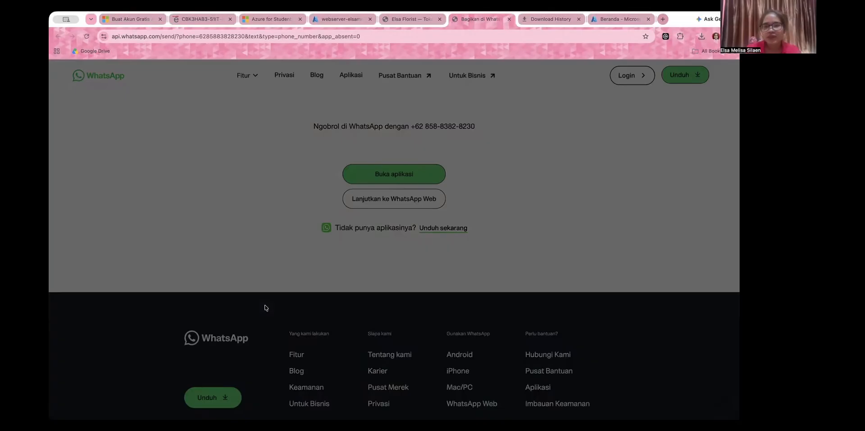
click(455, 110)
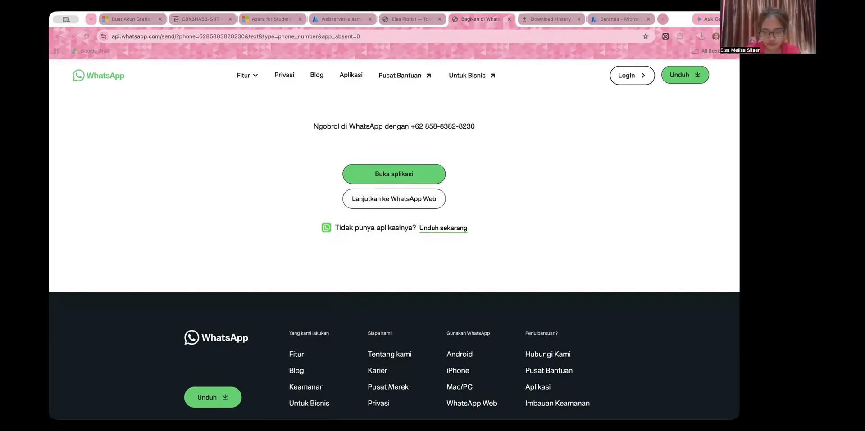
click(413, 19)
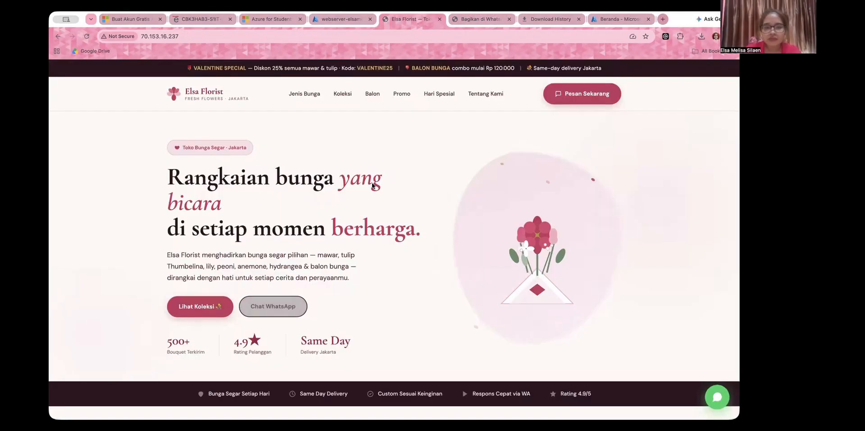
scroll(372, 185, down, 10)
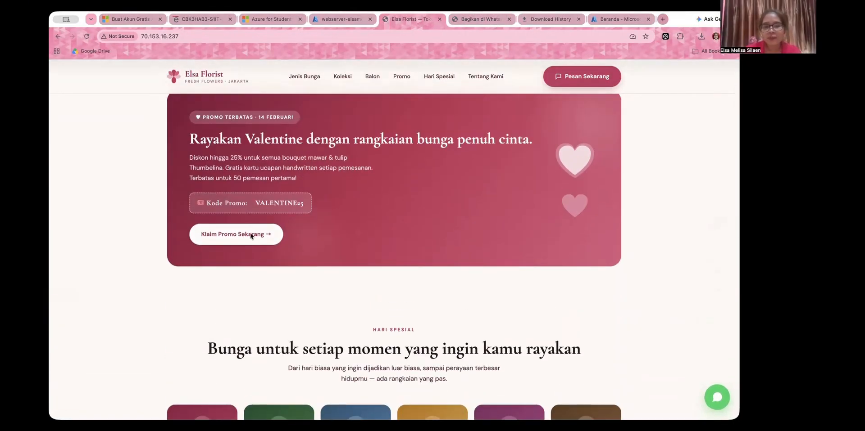
Open the WhatsApp claim for the VALENTINE25 promo, and return to the florist website to show the special days cards.
click(250, 234)
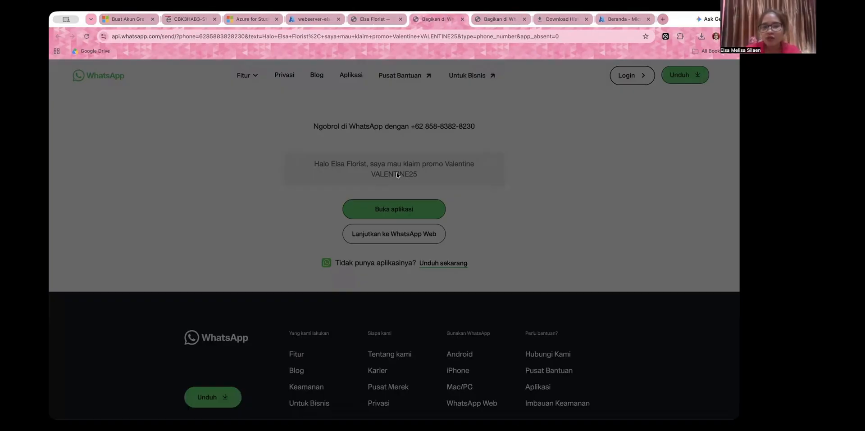
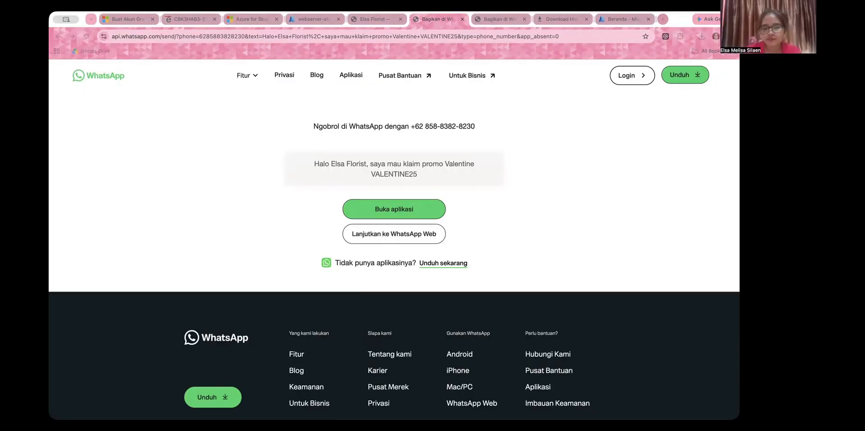
click(358, 23)
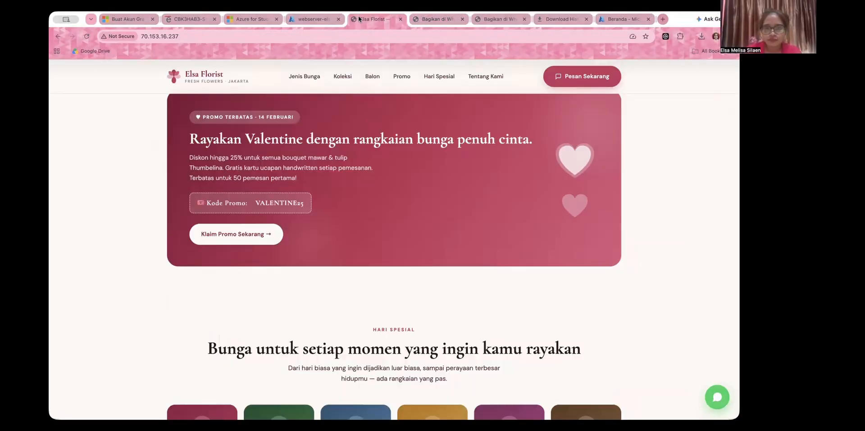
scroll(342, 183, down, 5)
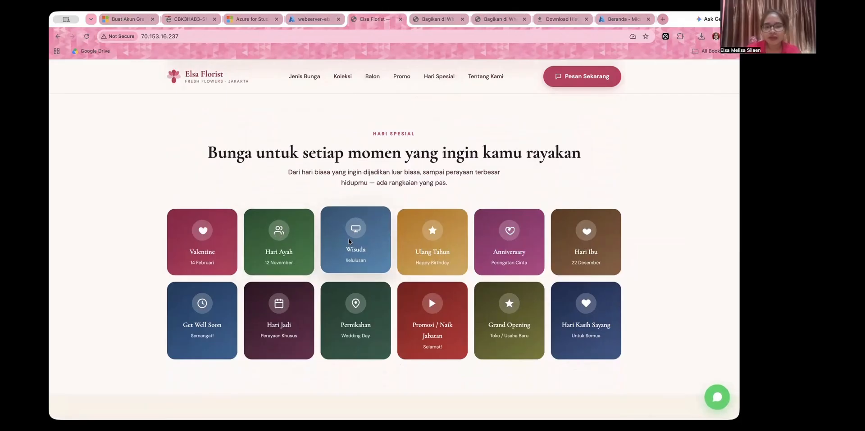
scroll(355, 234, down, 2)
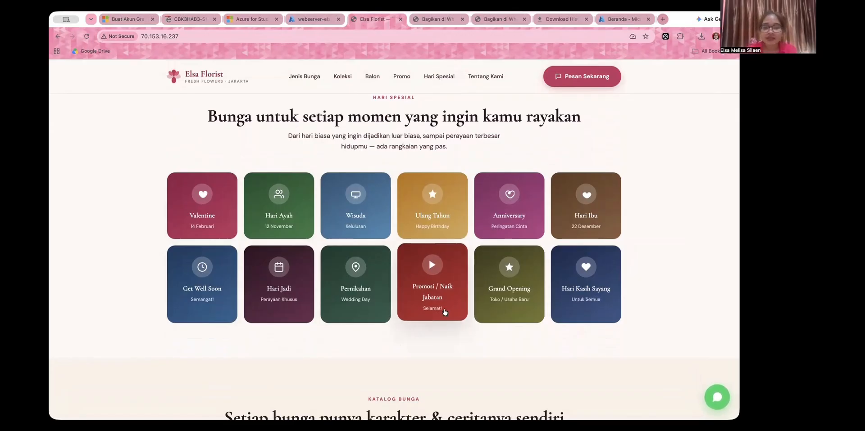
Show the flower catalogue with its category filters and flower type cards on the florist website.
scroll(445, 311, down, 7)
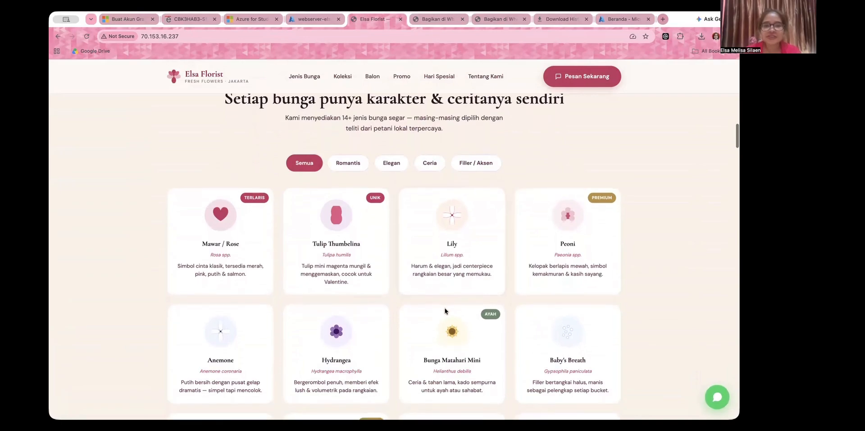
scroll(444, 311, up, 1)
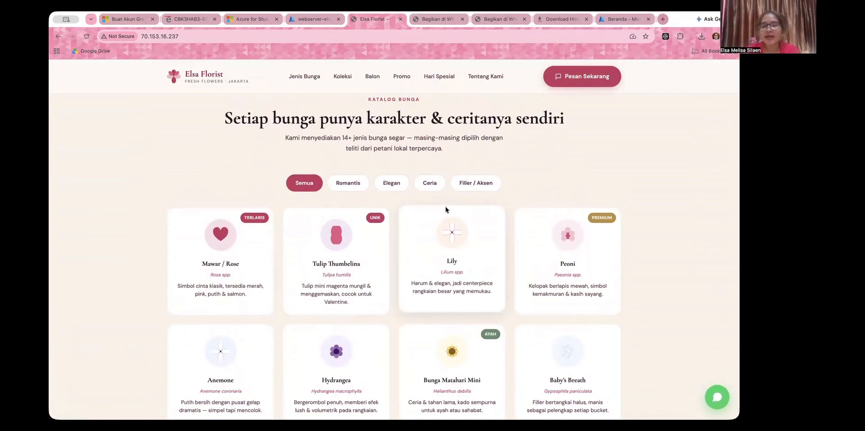
scroll(445, 207, down, 2)
scroll(445, 210, down, 2)
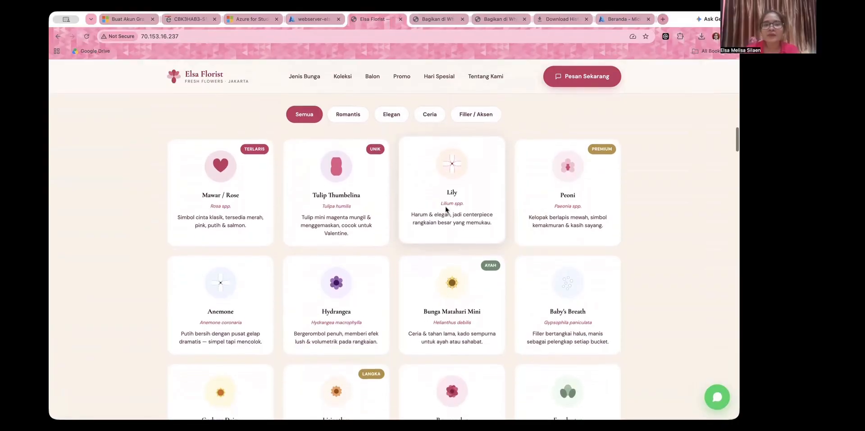
scroll(445, 209, up, 1)
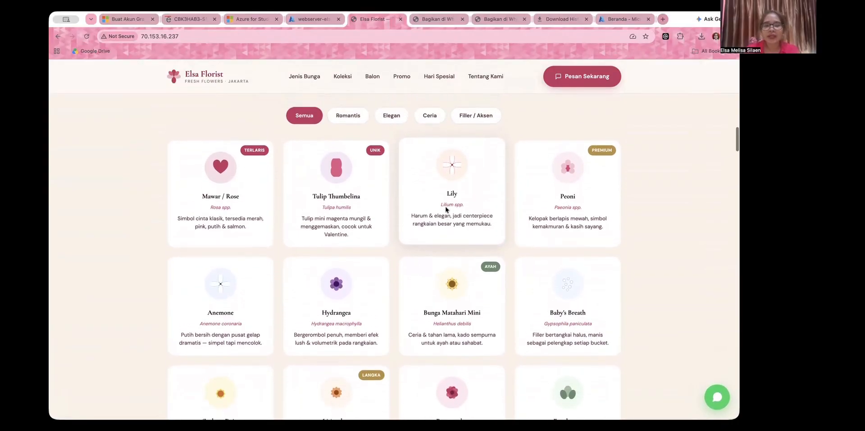
Examine the bouquet collection's occasion filters, bouquet cards and prices.
scroll(445, 209, down, 15)
scroll(445, 209, down, 6)
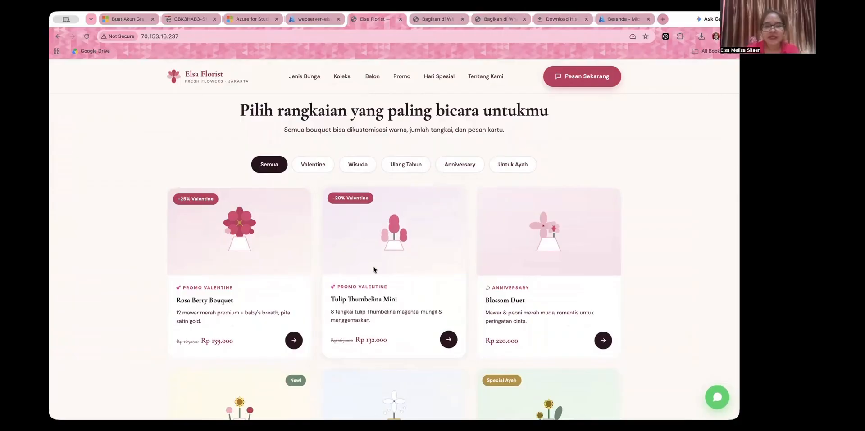
scroll(349, 339, down, 4)
scroll(349, 339, up, 3)
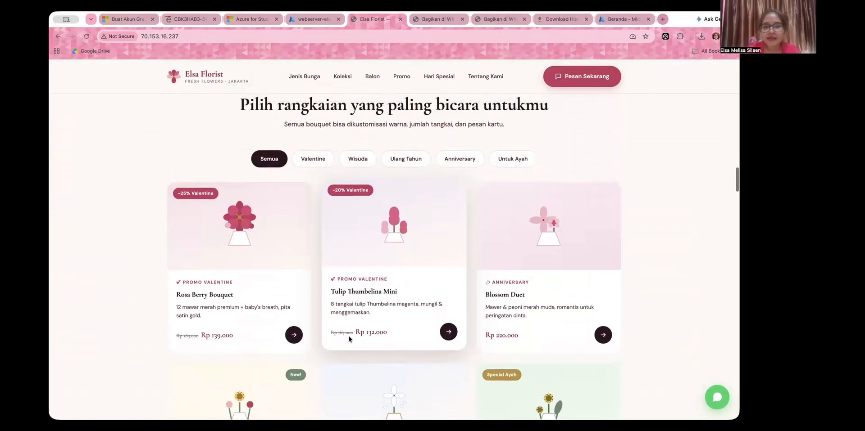
scroll(342, 228, down, 3)
scroll(342, 229, up, 2)
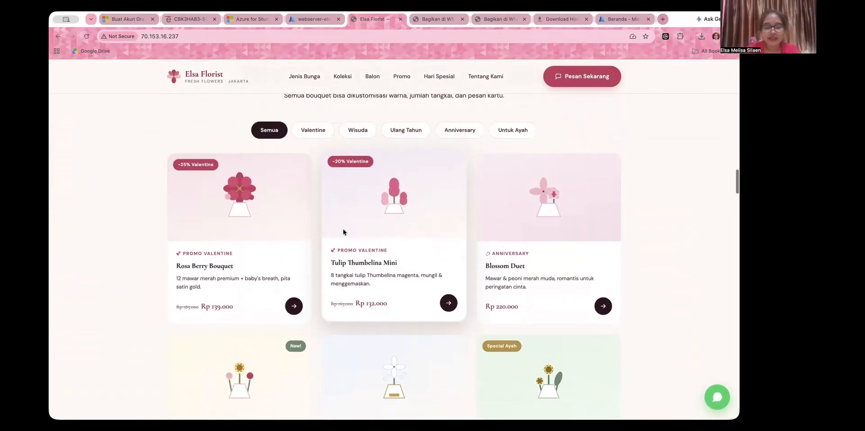
scroll(343, 229, down, 1)
scroll(342, 229, up, 1)
Filter the bouquet collection by Valentine, Wisuda, Ulang Tahun, Anniversary and Untuk Ayah in turn.
click(313, 136)
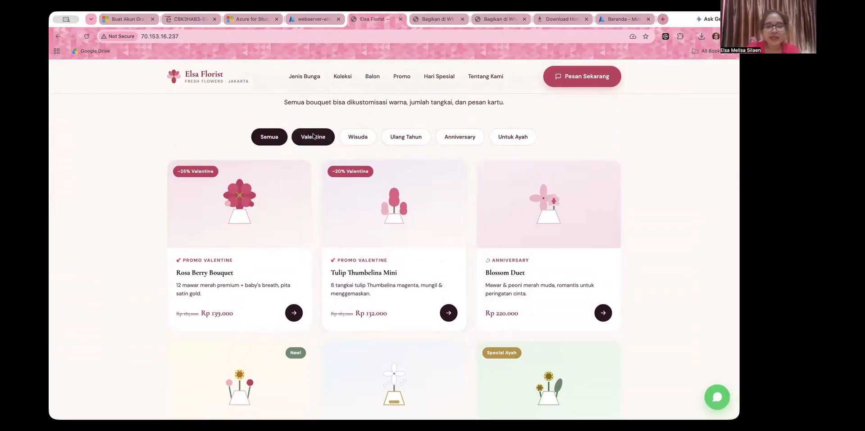
click(357, 137)
click(406, 137)
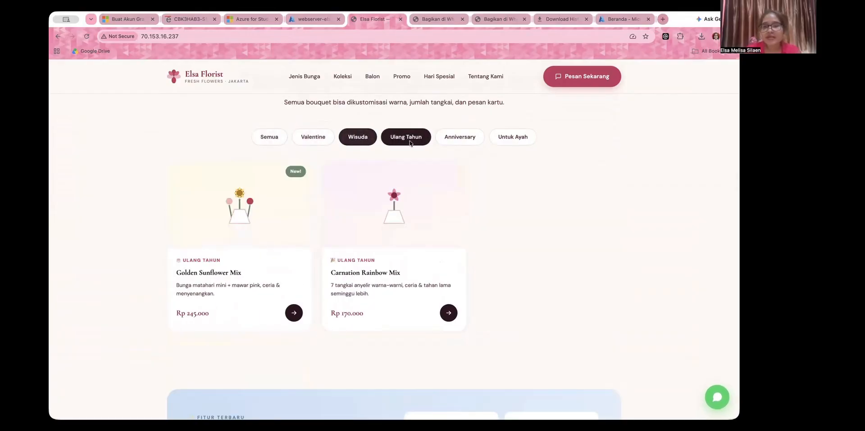
click(451, 137)
click(511, 137)
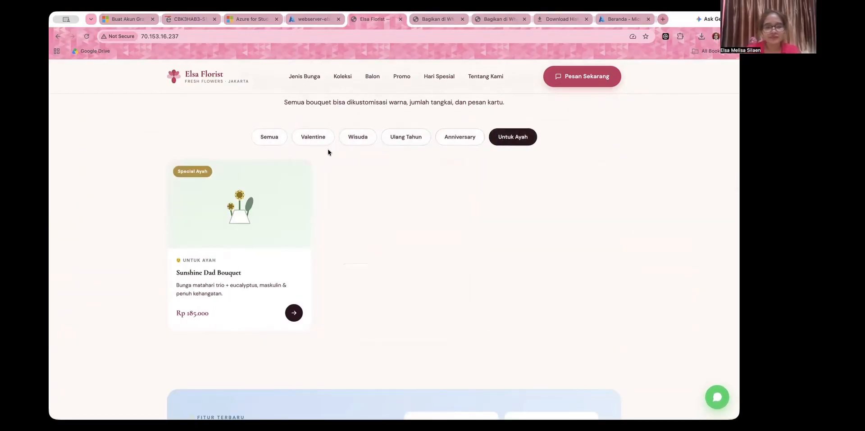
Filter the bouquets to Valentine and open the WhatsApp order for Tulip Thumbelina Mini, returning to the florist website.
click(314, 137)
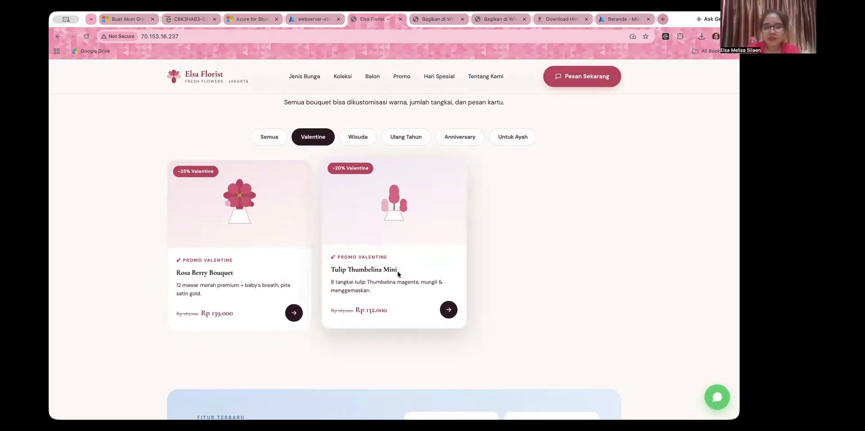
click(446, 310)
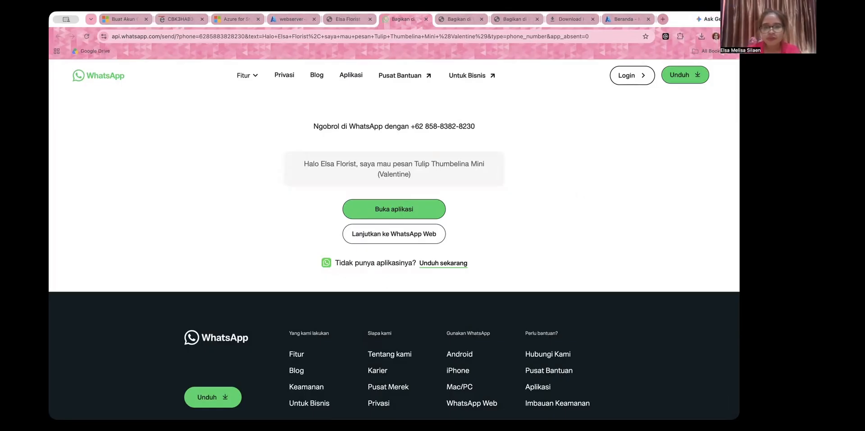
click(349, 21)
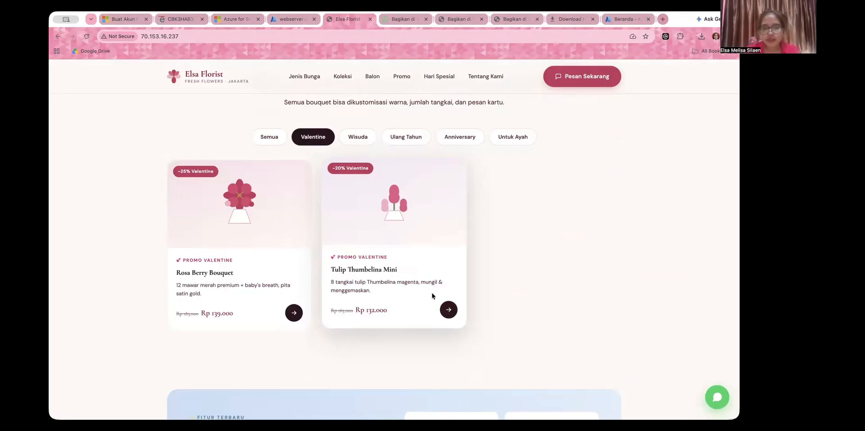
Reopen the Tulip Thumbelina Mini order in WhatsApp, and return to the Valentine bouquets.
click(445, 304)
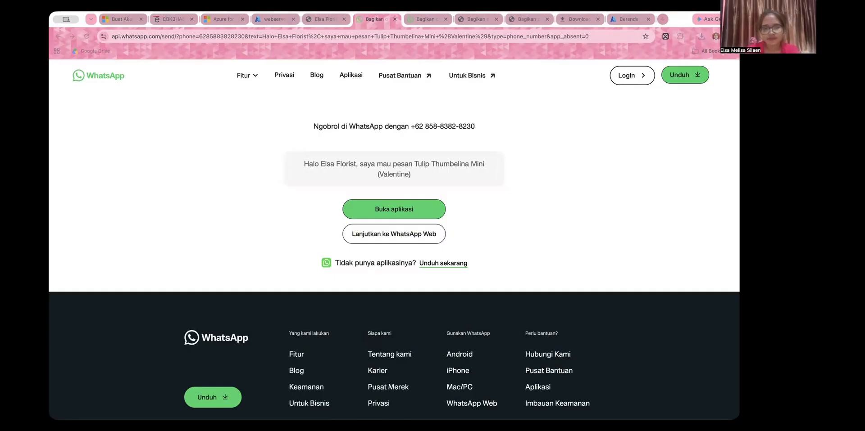
key(super+Tab)
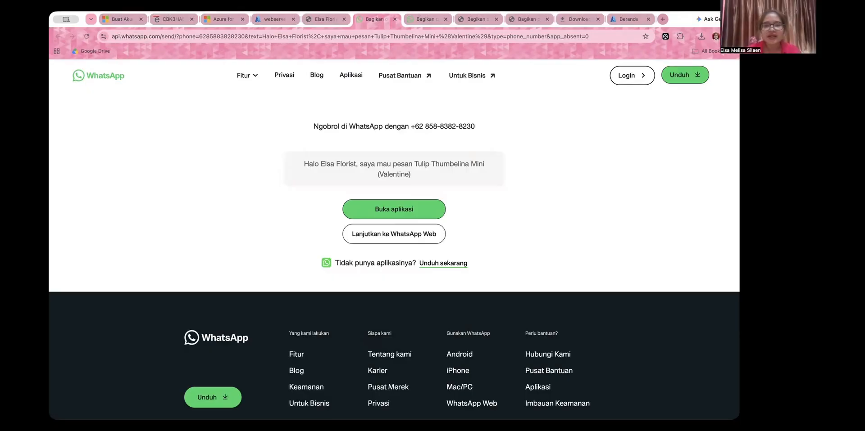
click(325, 19)
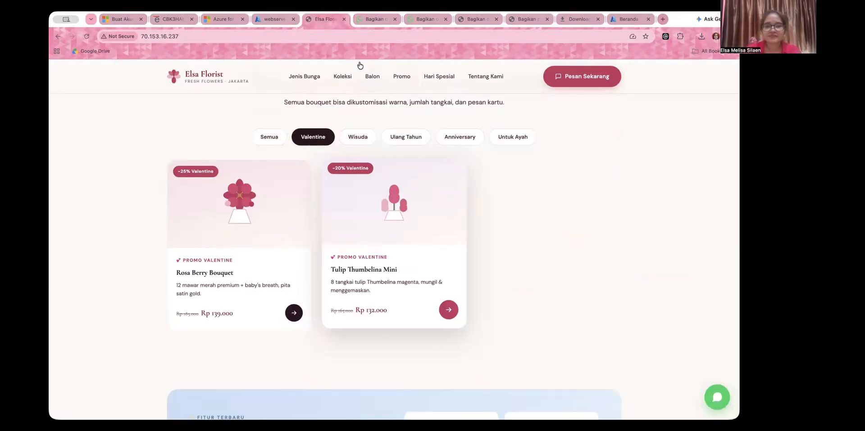
Filter the bouquets to Ulang Tahun and open the WhatsApp order for Carnation Rainbow Mix, returning to the florist website.
scroll(399, 263, up, 3)
click(404, 198)
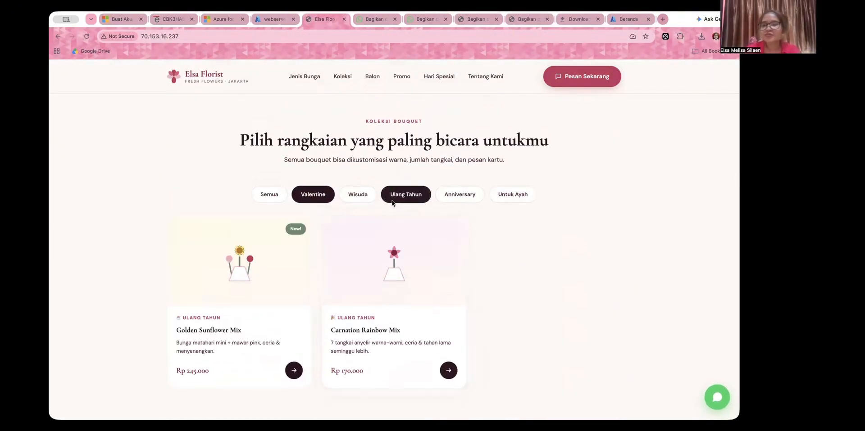
scroll(401, 271, down, 3)
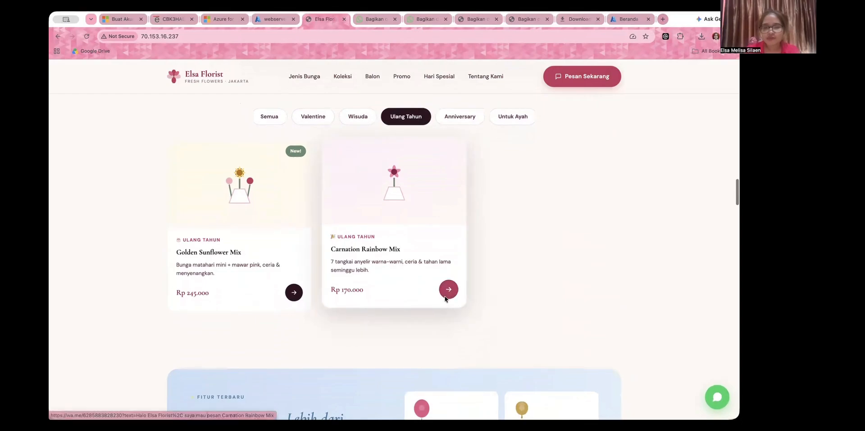
click(446, 288)
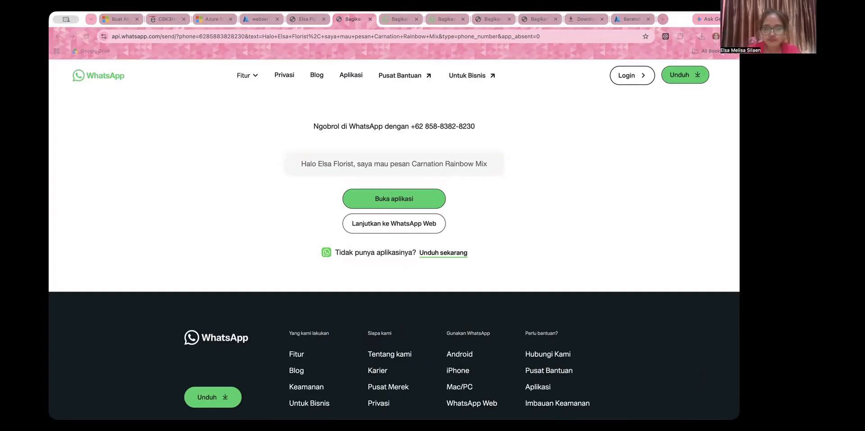
click(306, 20)
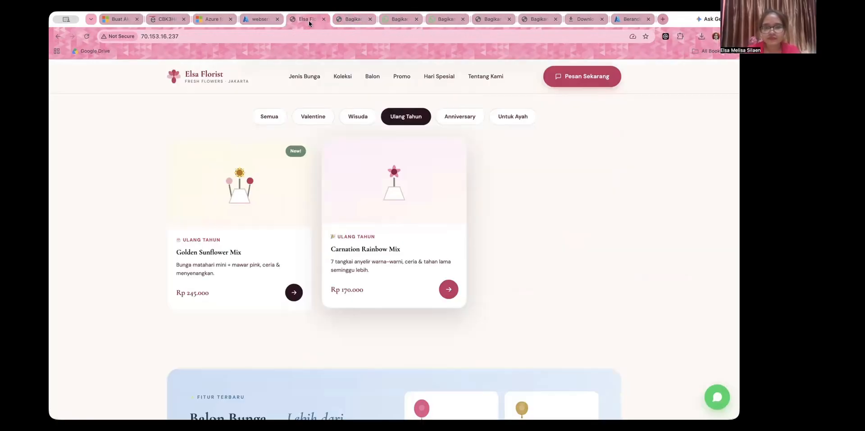
Open the WhatsApp inquiry for the Balon Bunga package, and return to the florist website.
scroll(331, 190, down, 5)
scroll(330, 190, down, 1)
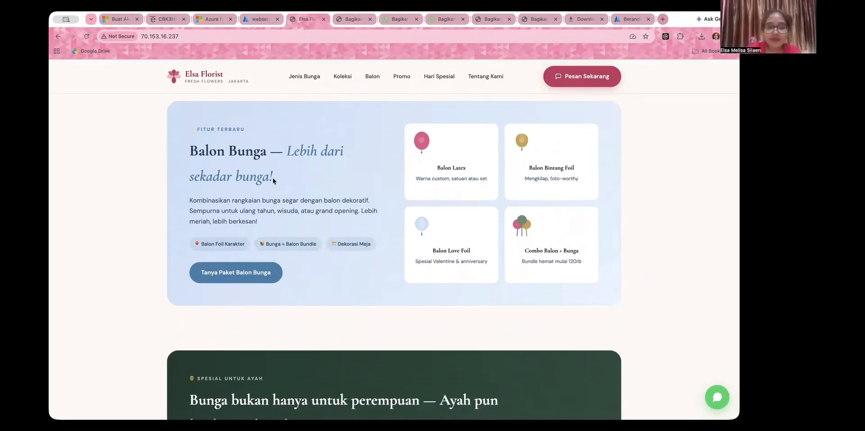
click(248, 274)
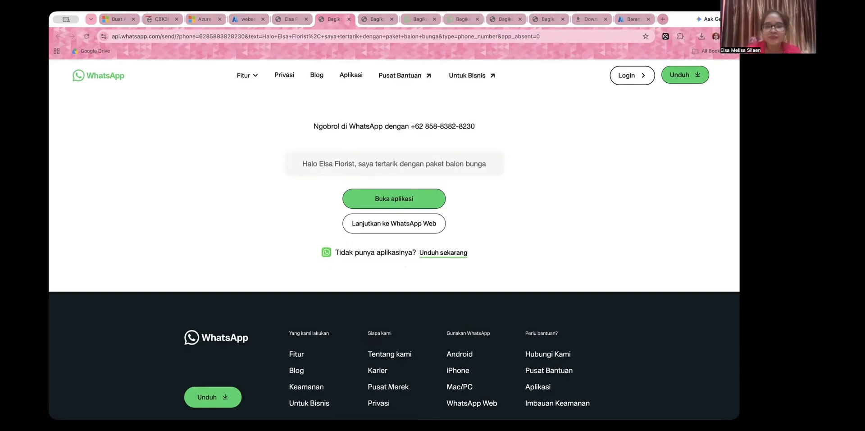
click(291, 19)
Show the Spesial untuk Ayah section and the Starter Bouquet, Signature Bouquet and Premium Gift Box packages.
scroll(370, 197, down, 5)
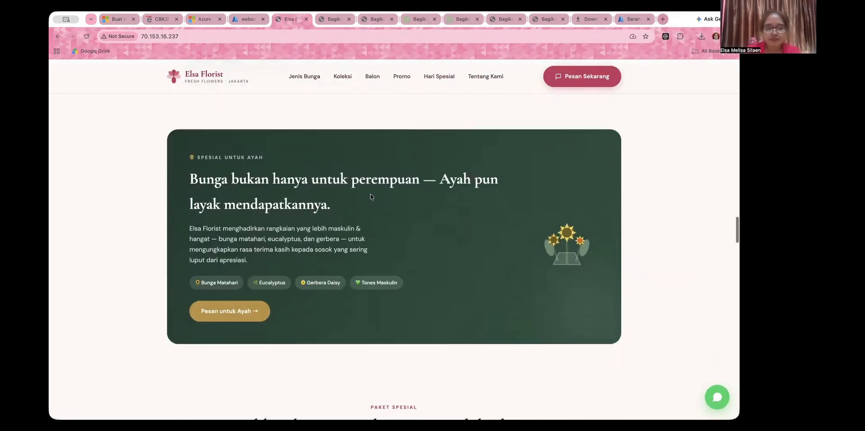
scroll(370, 197, down, 2)
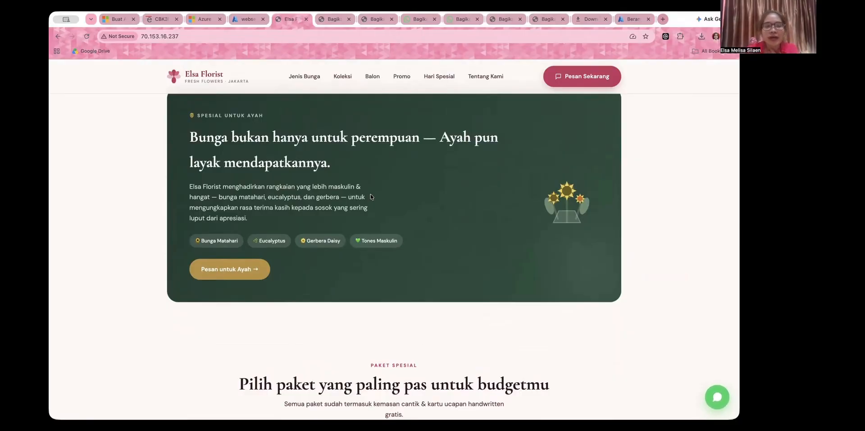
scroll(370, 196, down, 15)
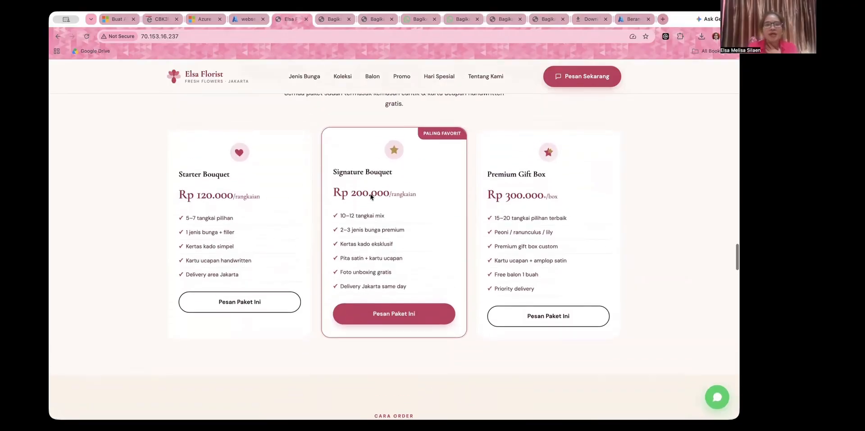
scroll(370, 197, up, 2)
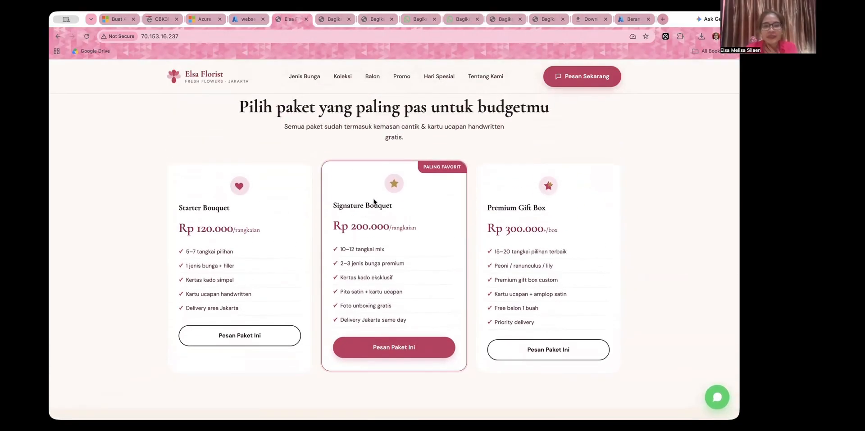
scroll(307, 339, down, 2)
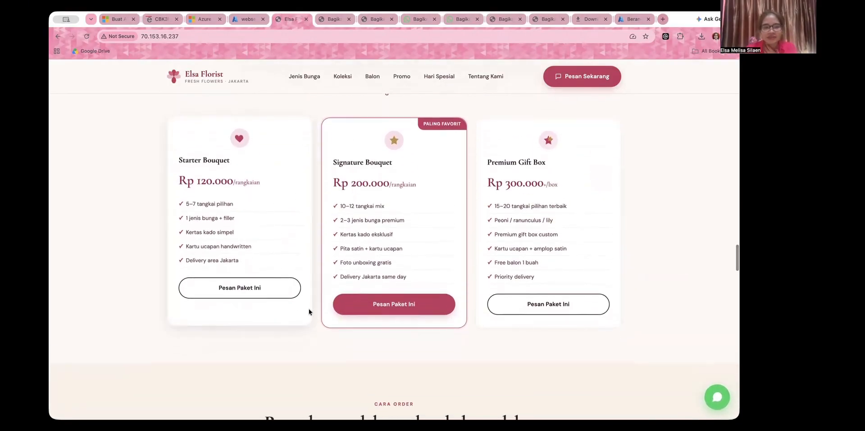
Open the WhatsApp order for the Starter Bouquet package, and return to the packages on the florist website.
scroll(309, 312, down, 2)
click(266, 255)
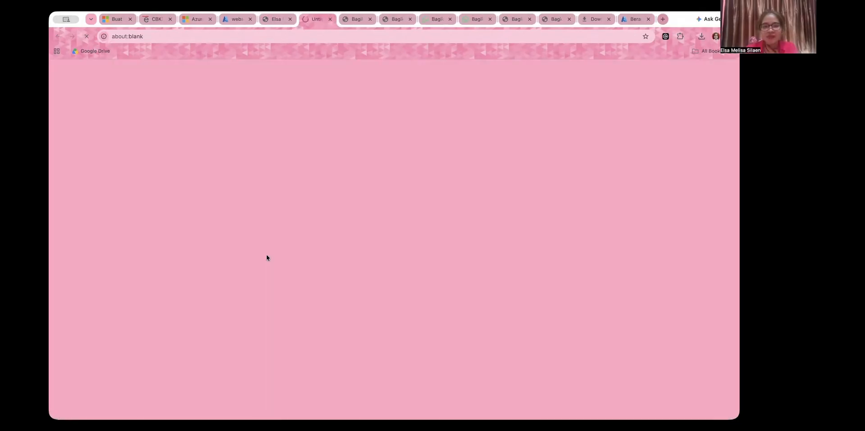
click(466, 116)
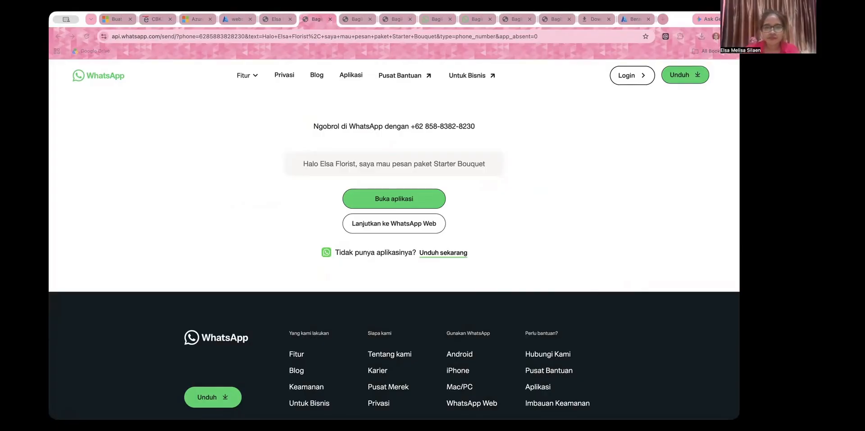
click(277, 19)
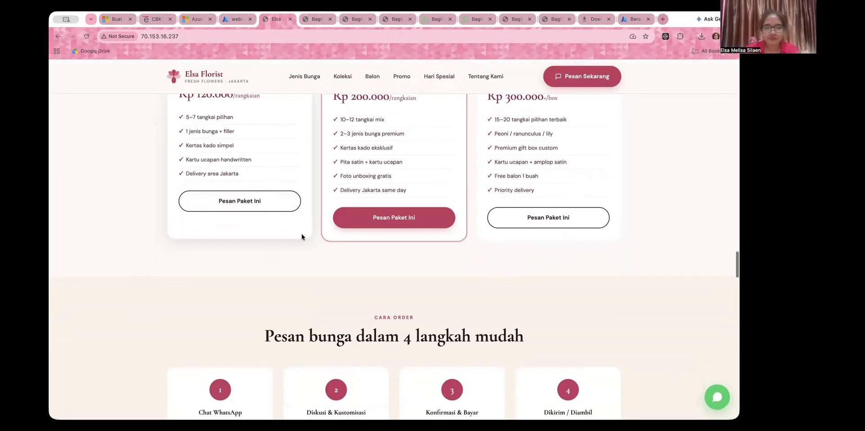
Show the four-step Cara Order section and the Tentang Kami section with the founder's story and the florist's journey.
scroll(301, 237, down, 5)
scroll(301, 237, up, 1)
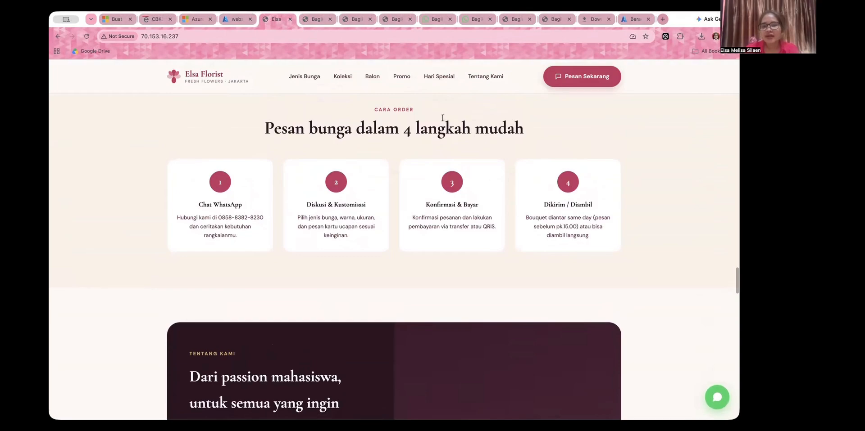
scroll(378, 247, down, 1)
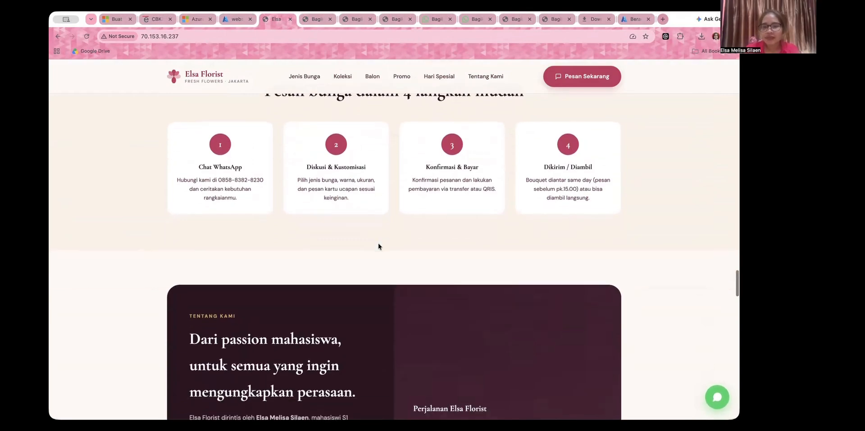
scroll(378, 246, down, 5)
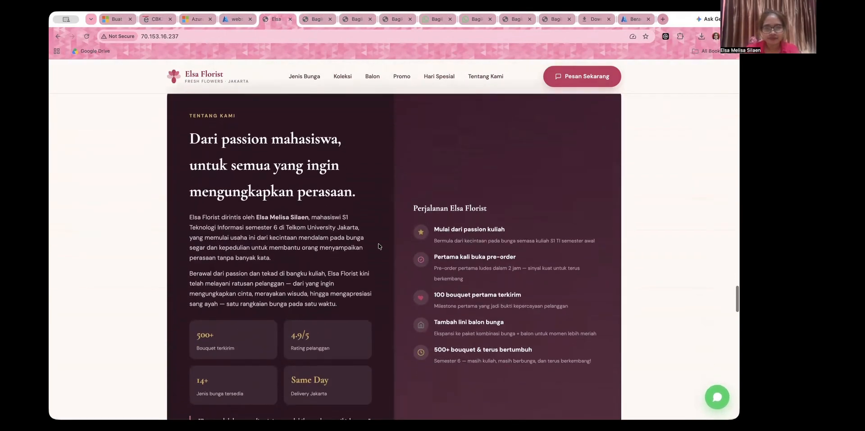
scroll(379, 246, down, 2)
scroll(378, 247, up, 1)
scroll(378, 247, down, 1)
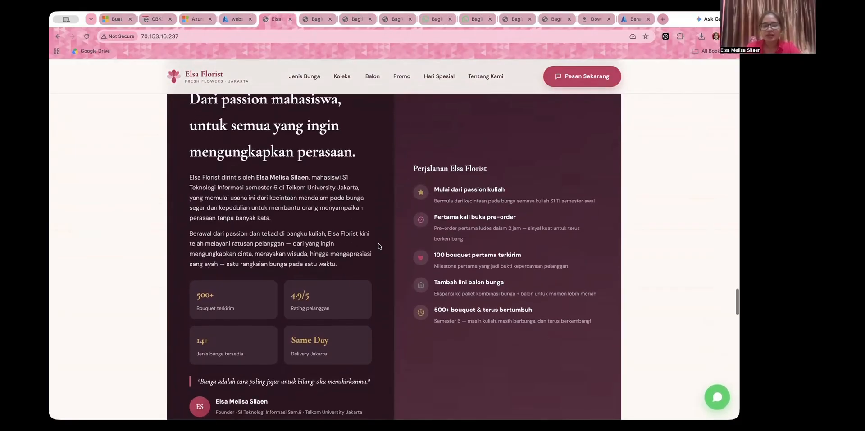
Show the customer testimonials, the FAQ with its same-day order question, and the closing order banner and footer.
scroll(378, 246, down, 10)
scroll(378, 246, down, 10)
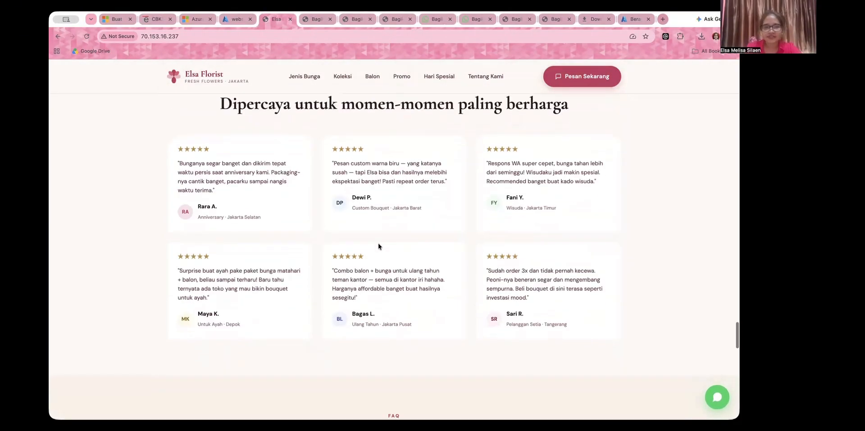
scroll(378, 244, down, 4)
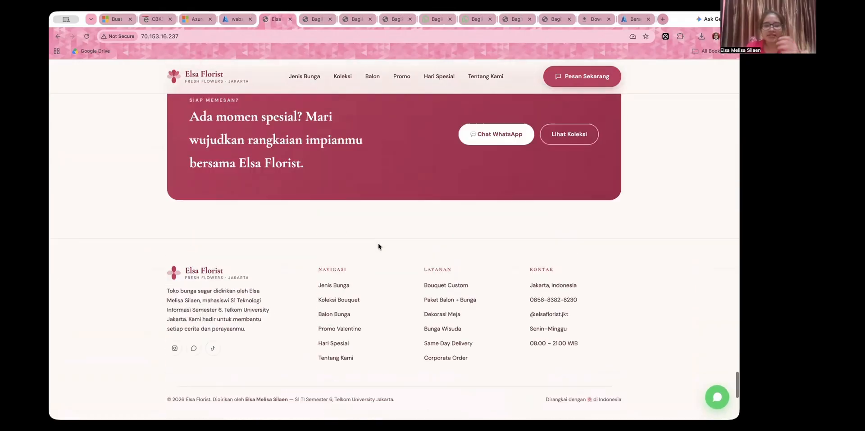
scroll(378, 244, up, 7)
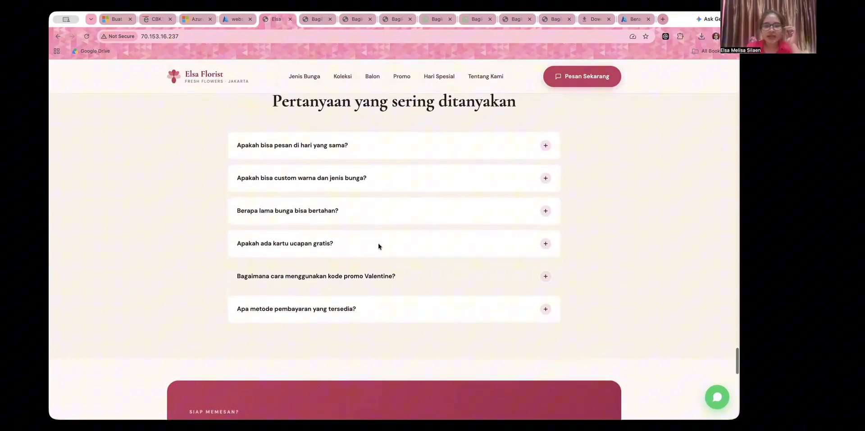
click(388, 155)
scroll(359, 236, down, 1)
scroll(360, 234, down, 6)
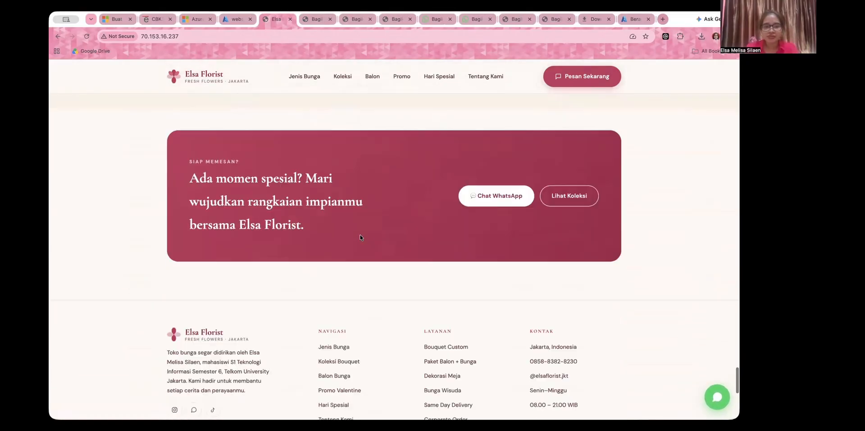
scroll(372, 264, down, 5)
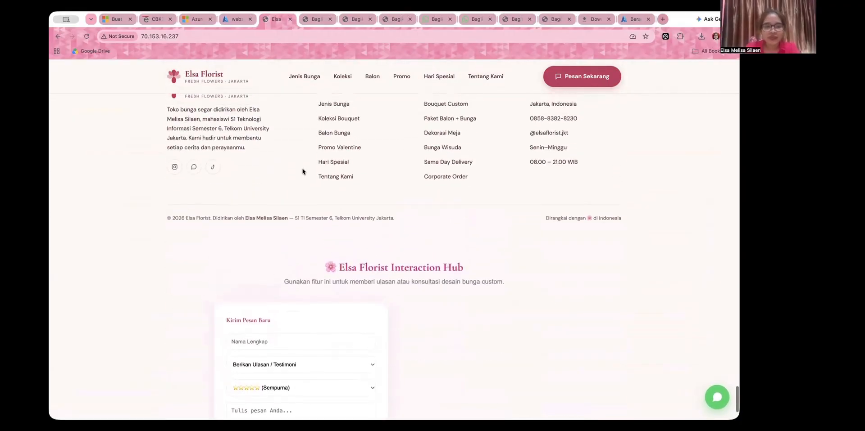
Submit a Berikan Ulasan / Testimoni message in the Interaction Hub with the customer's name and the text "bagus rapih dan wangi".
scroll(302, 169, up, 2)
scroll(332, 300, down, 2)
scroll(332, 300, down, 3)
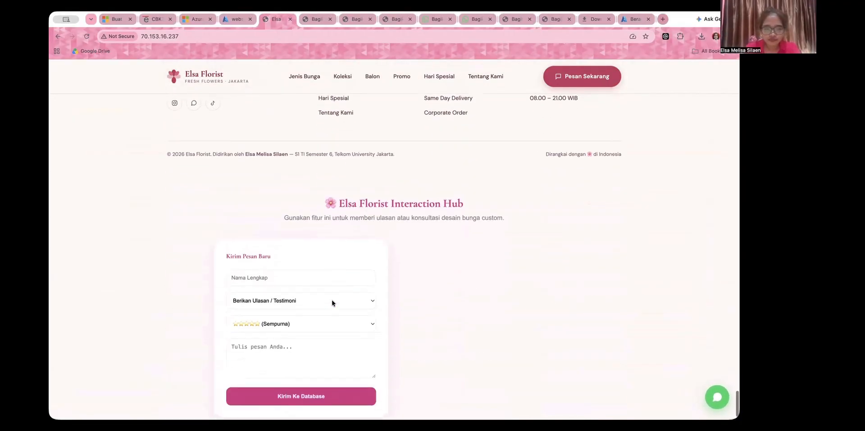
click(305, 255)
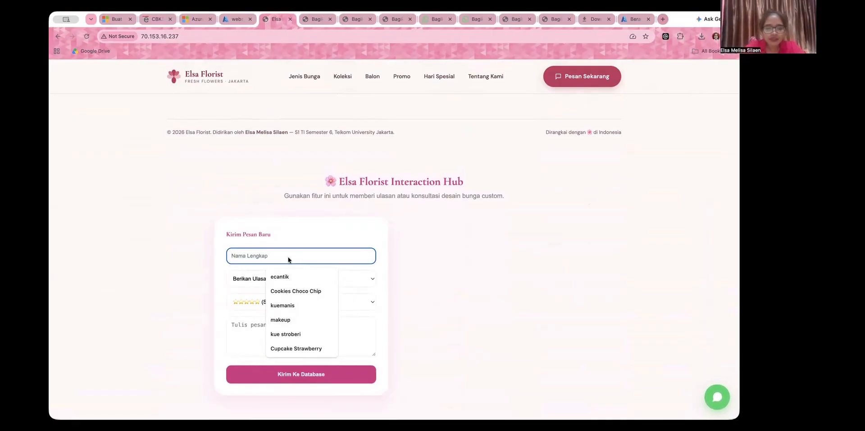
text(i)
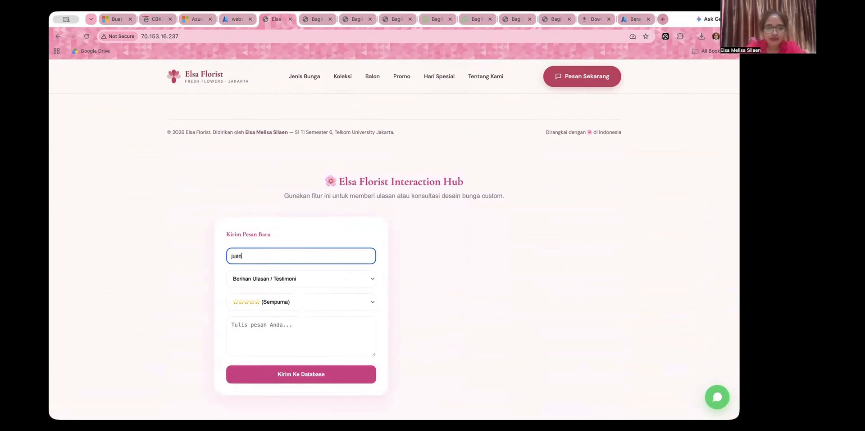
click(272, 279)
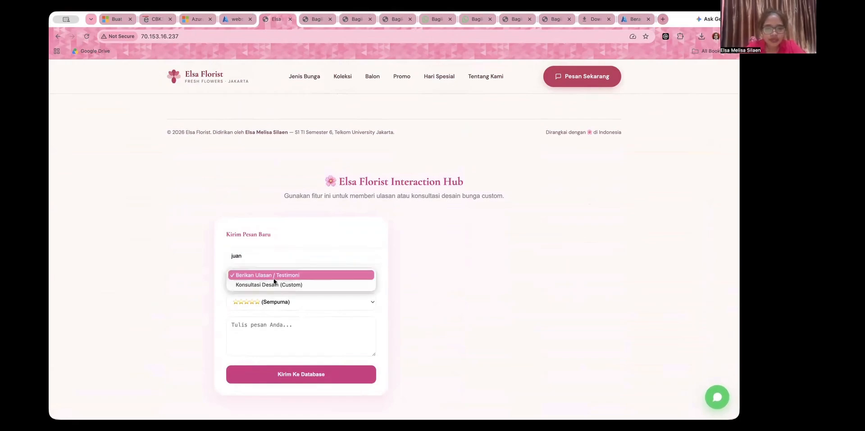
click(272, 278)
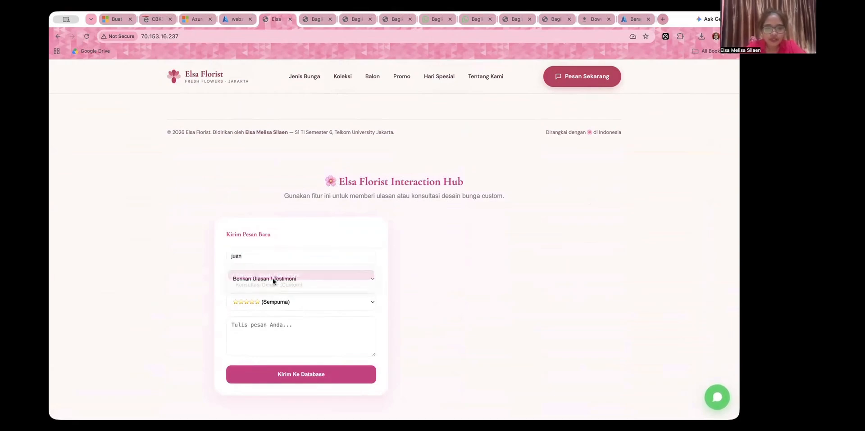
click(278, 325)
text(bagus rapi)
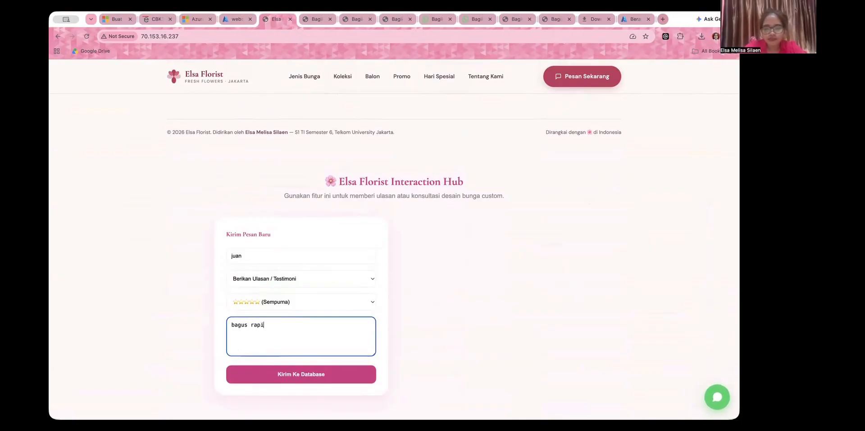
text(h dan )
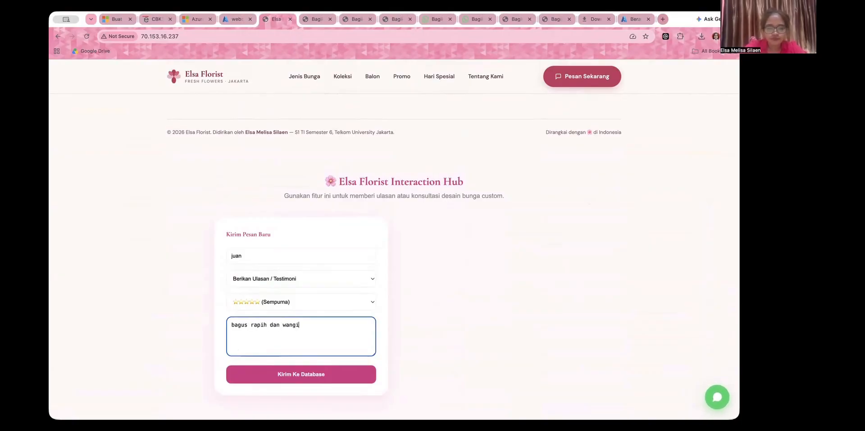
text(wangi)
click(284, 376)
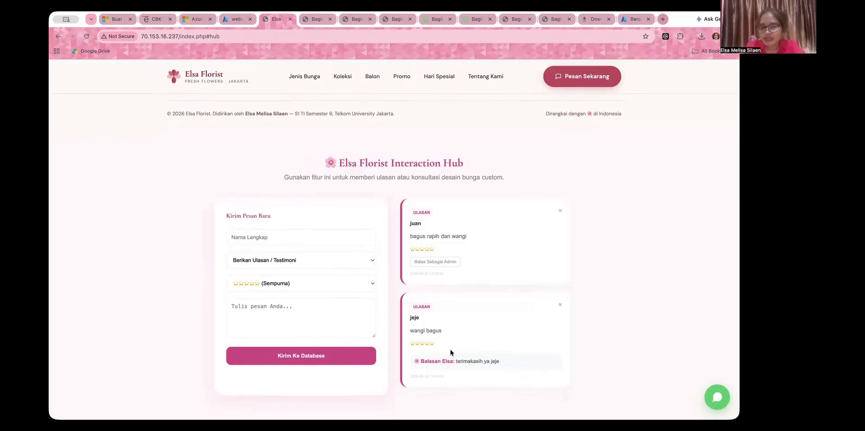
Reply as admin to the new review with "terimakasih" followed by the customer's name, and send the reply.
click(442, 261)
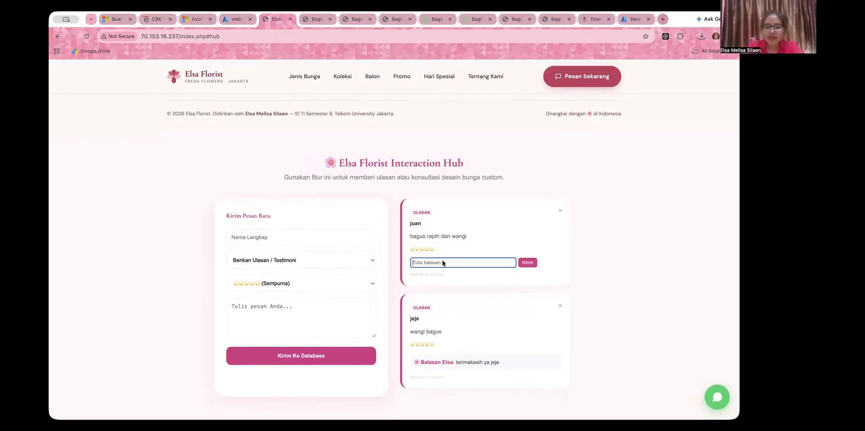
text(teri)
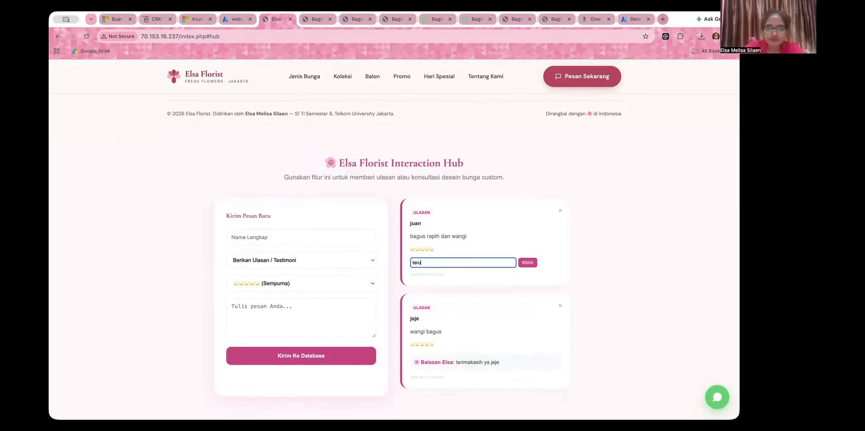
text(makasih juan)
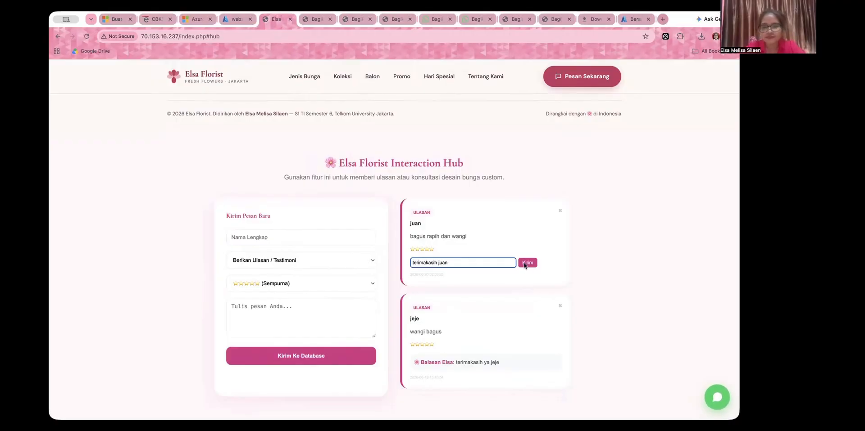
click(526, 263)
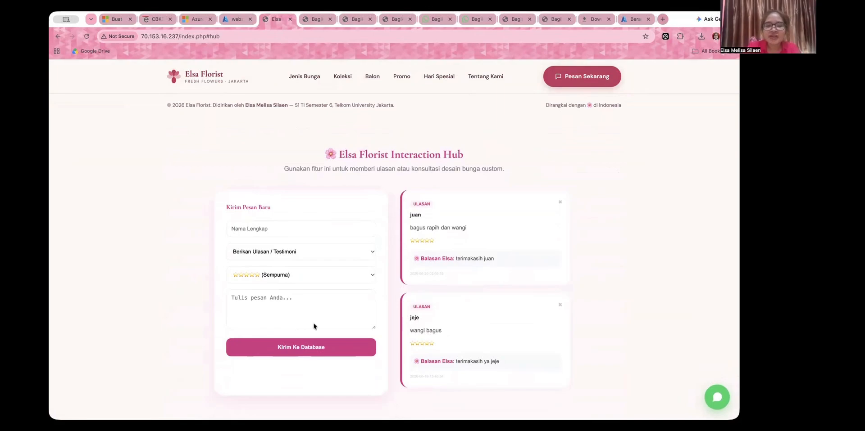
Choose Konsultasi Desain (Custom) as the message type, and delete the newest review and the older "wangi bagus" review.
click(301, 250)
click(299, 258)
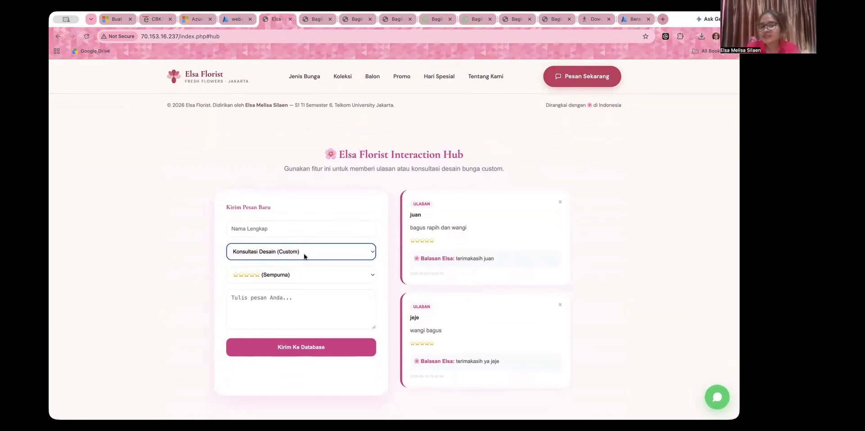
click(560, 202)
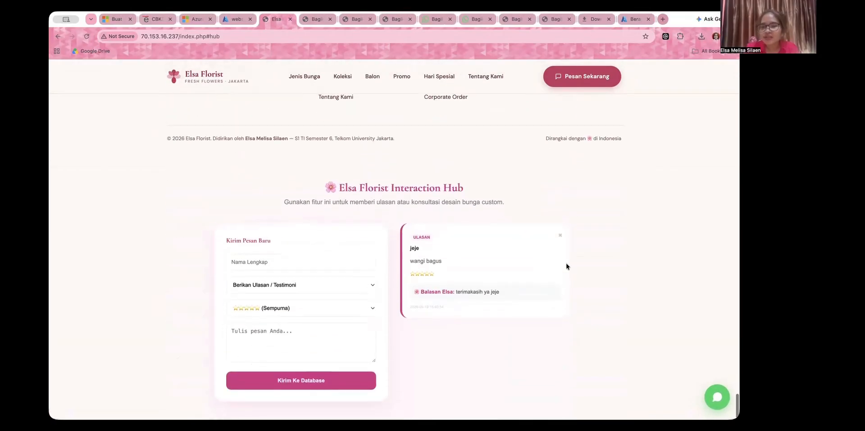
click(560, 235)
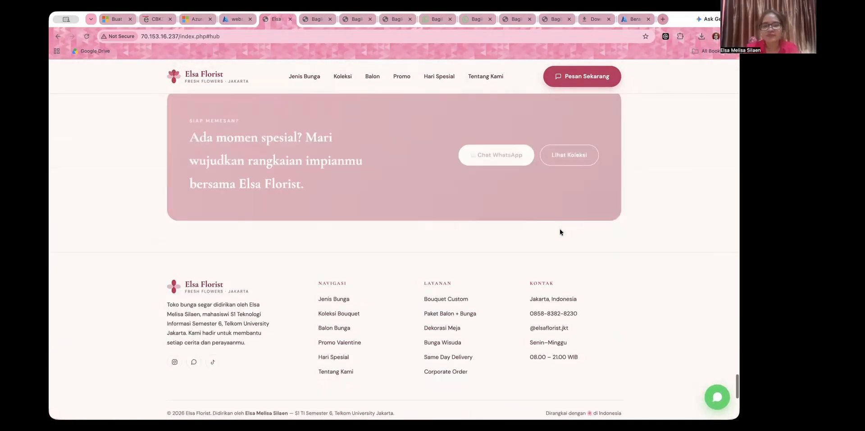